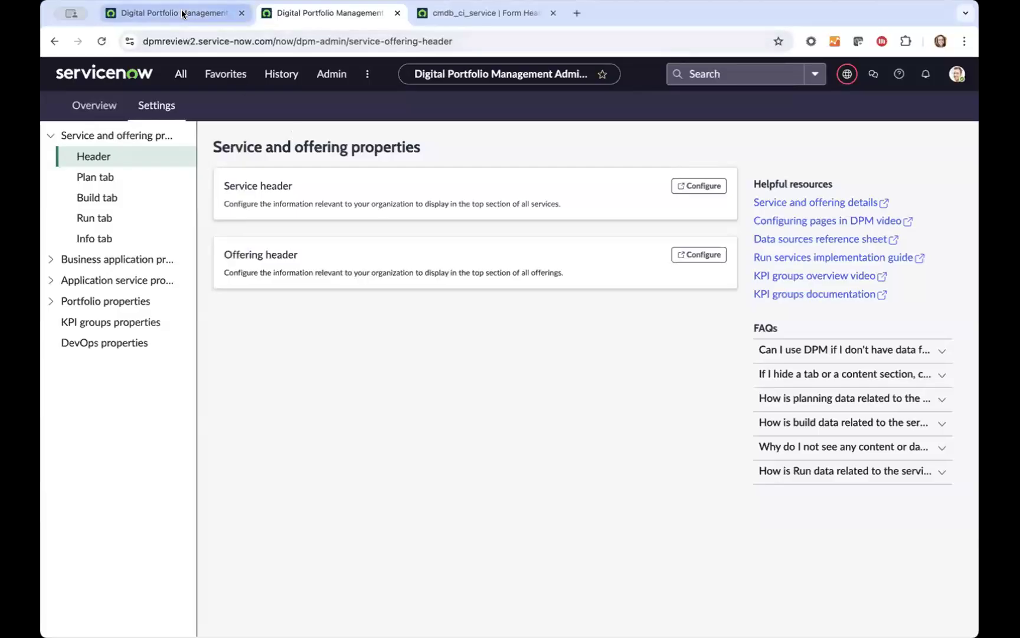
Review the New PC Installations service's Info details, then go to the DPM Service and offering properties settings.
click(182, 14)
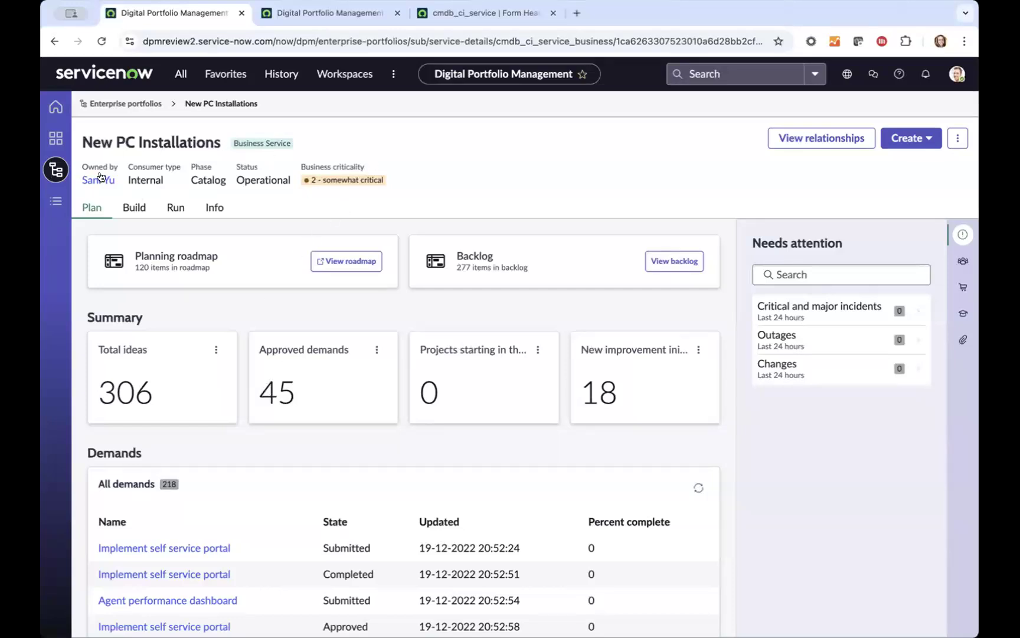
click(214, 208)
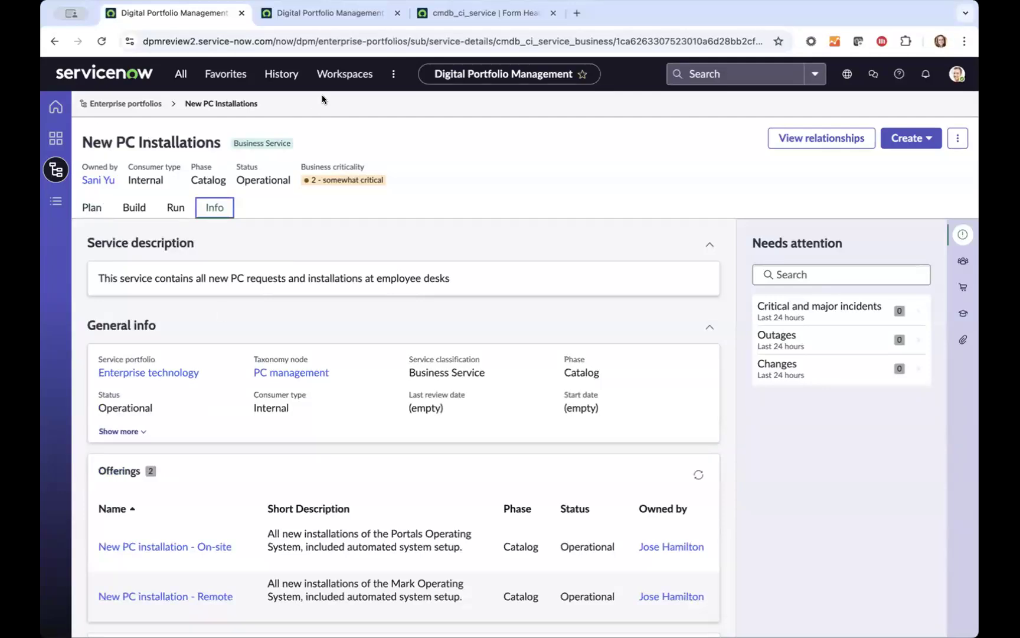
click(371, 21)
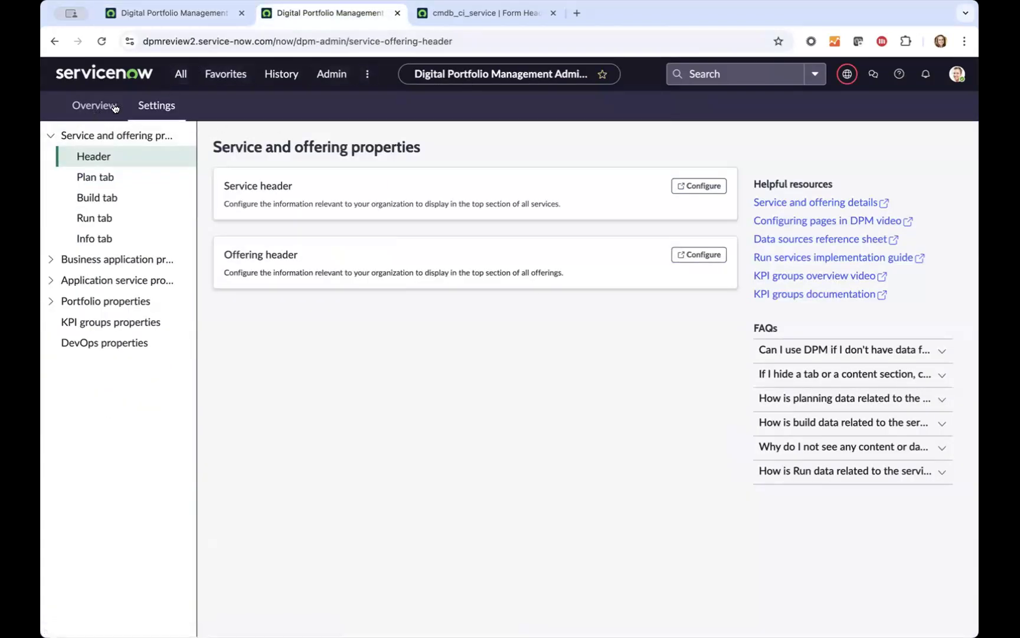
click(176, 74)
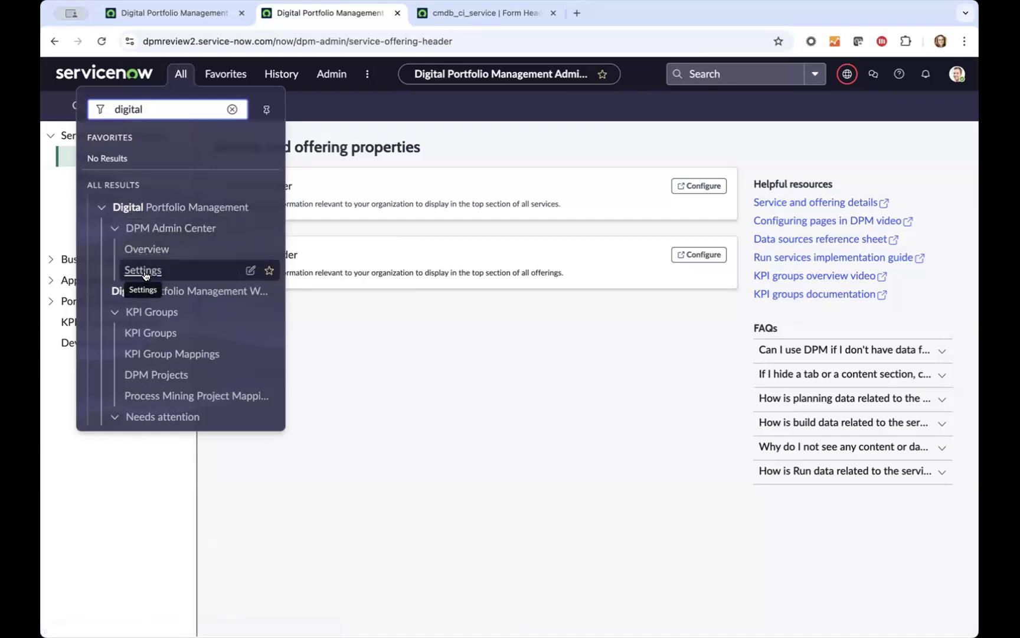
click(364, 308)
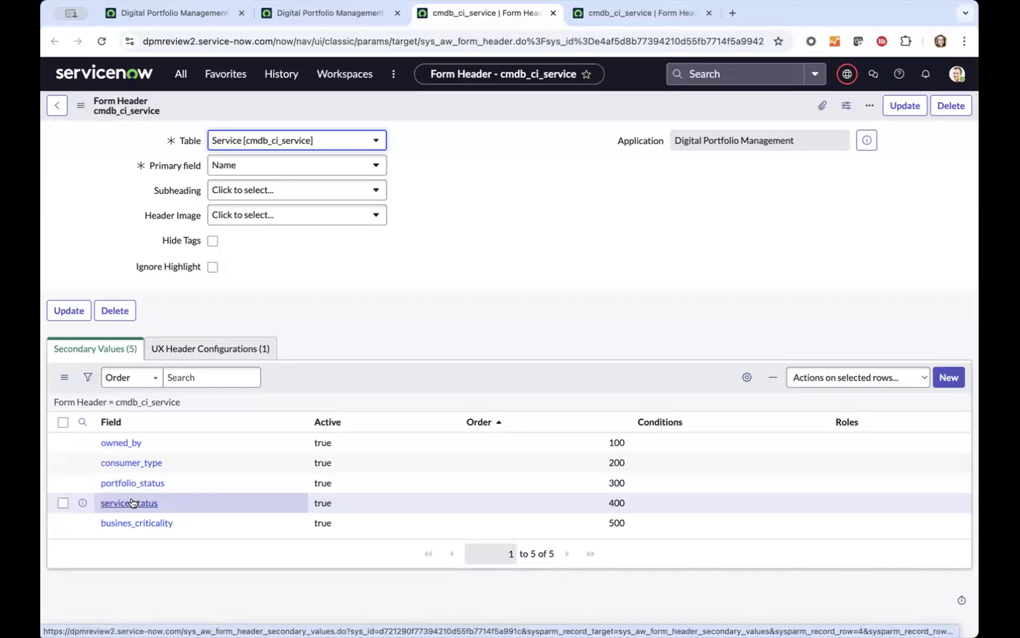
Set Active to false for the portfolio_status and service_status header secondary values.
double_click(332, 485)
click(331, 488)
click(330, 502)
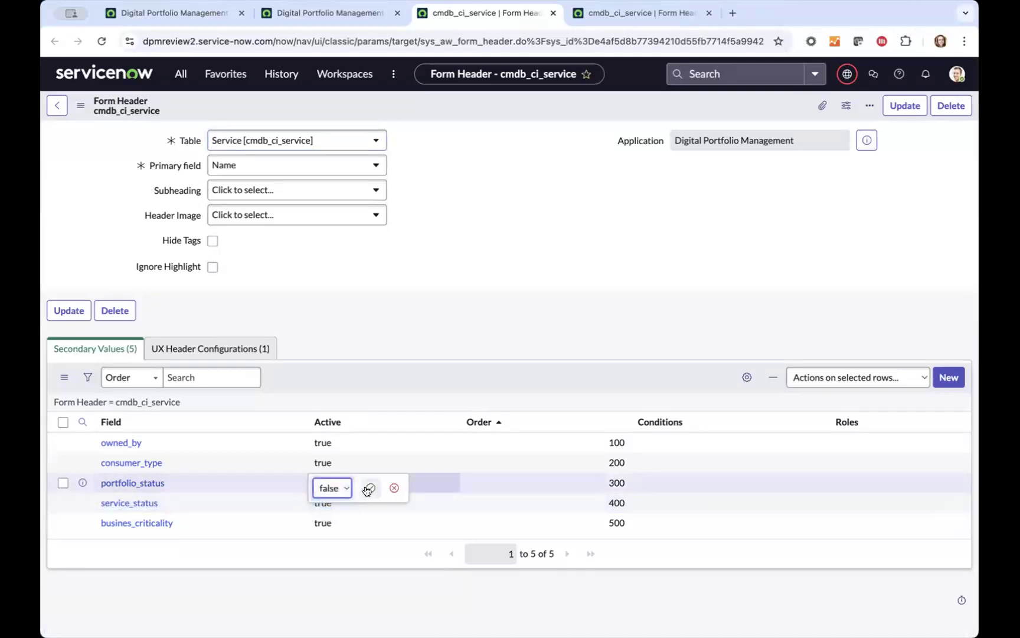
click(370, 487)
click(346, 503)
double_click(346, 506)
click(331, 509)
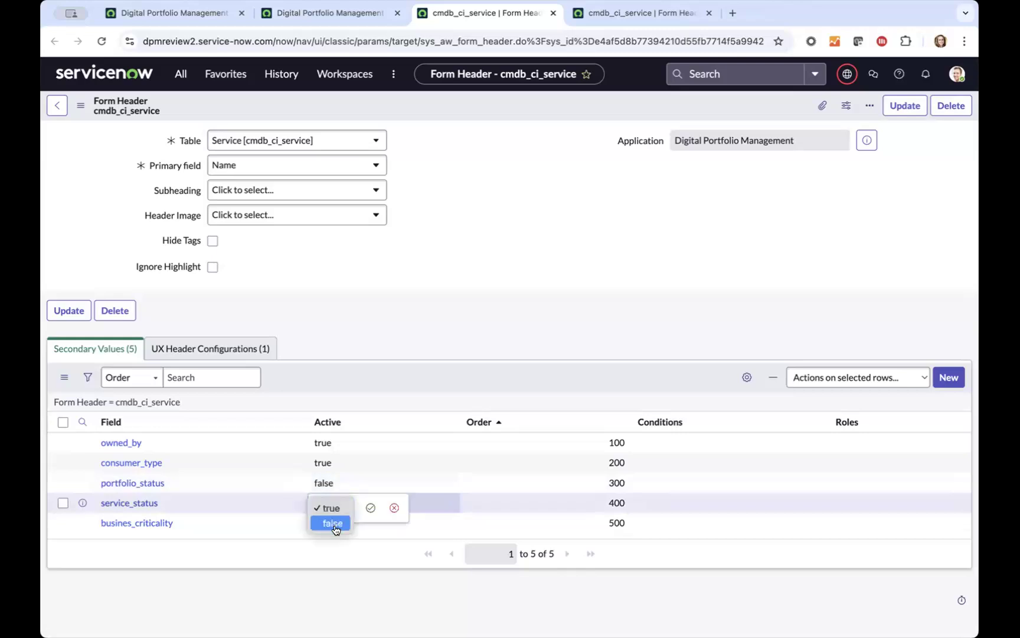
click(334, 525)
click(370, 508)
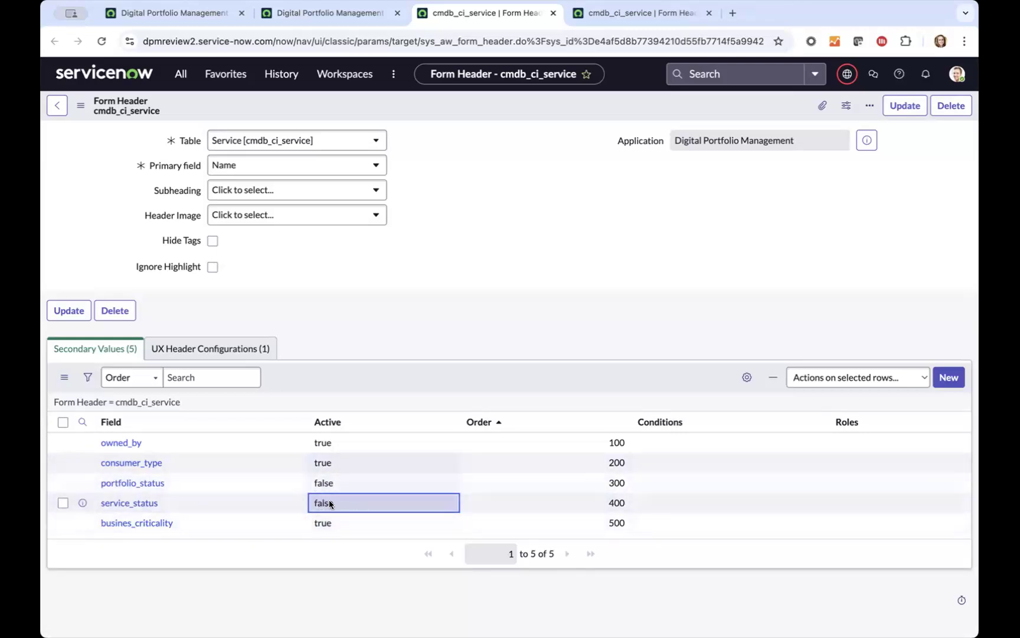
click(948, 378)
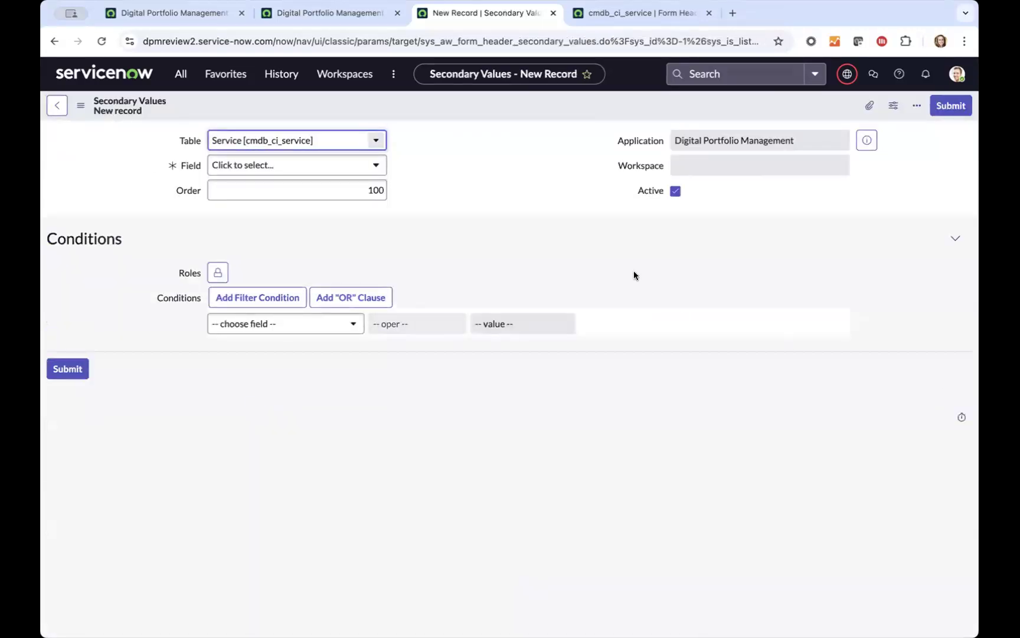
Submit a new secondary value with field Life Cycle Stage and order 300.
click(278, 166)
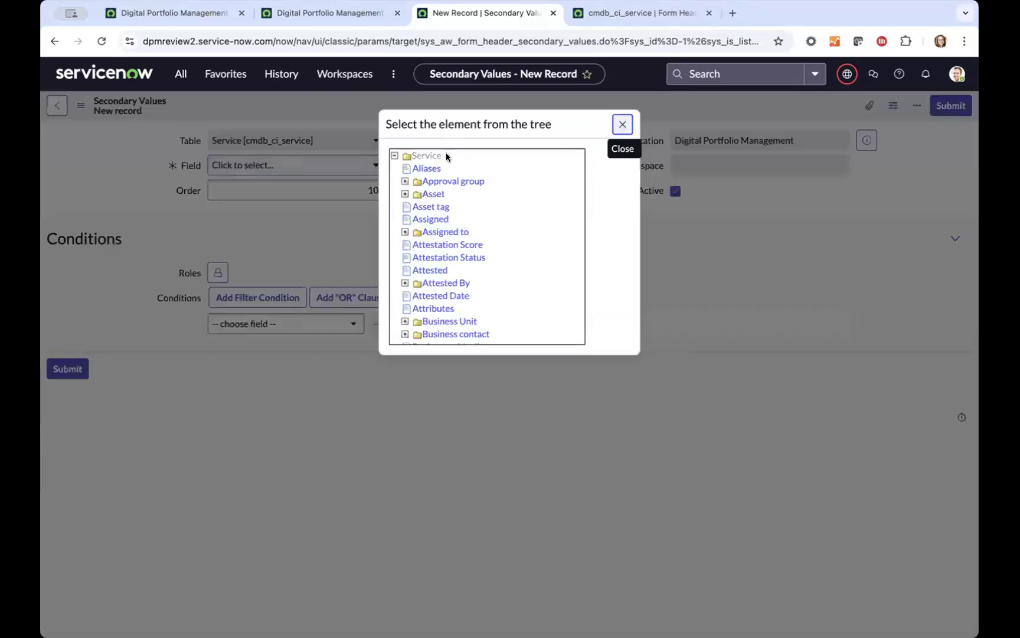
scroll(440, 295, down, 10)
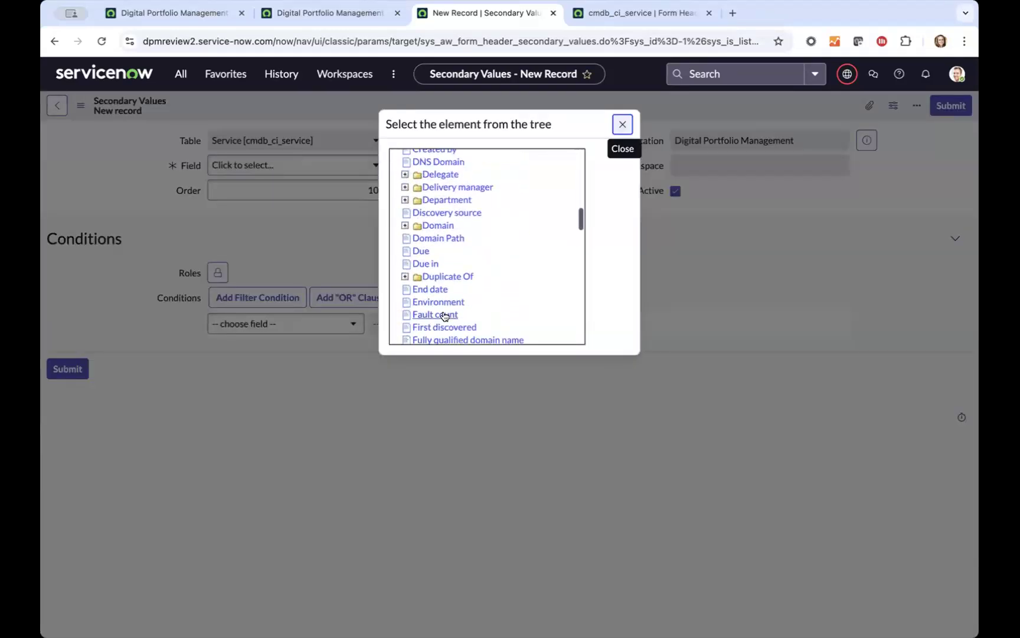
scroll(445, 316, down, 10)
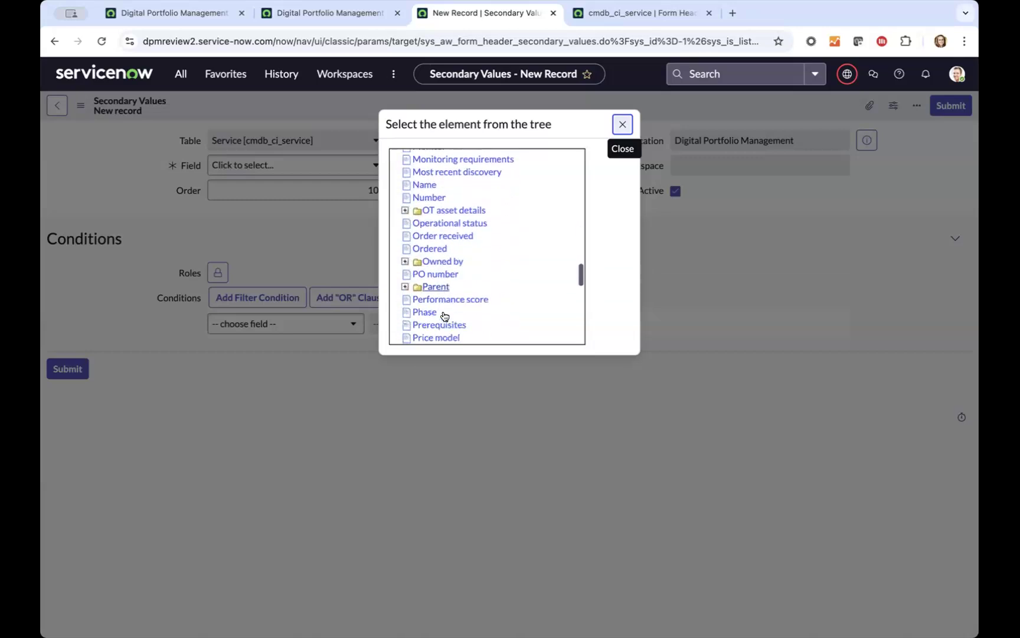
scroll(445, 316, down, 10)
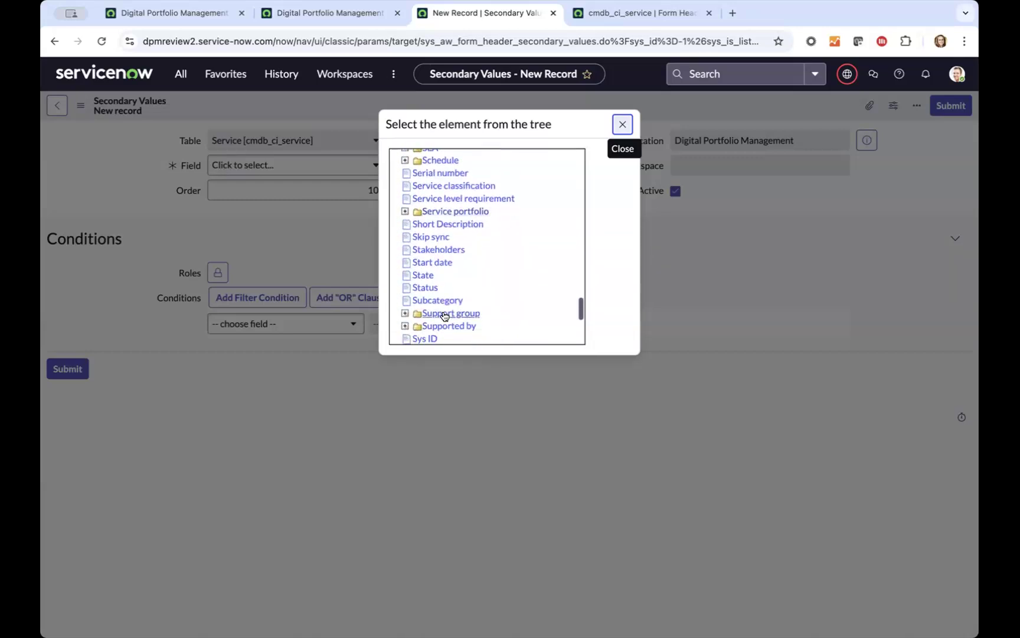
scroll(445, 316, down, 2)
scroll(444, 316, up, 5)
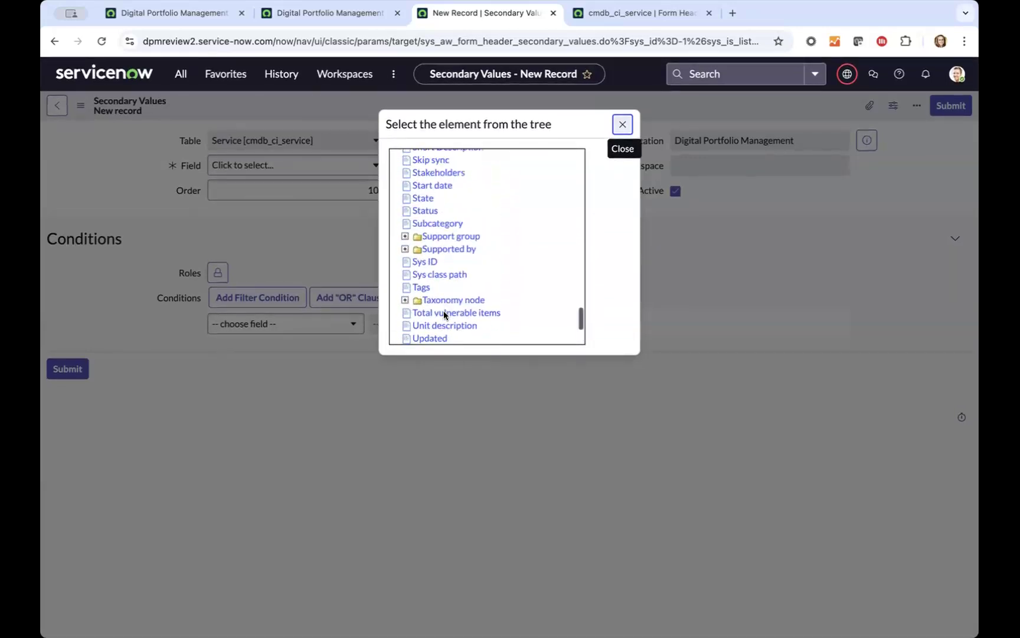
scroll(447, 203, up, 4)
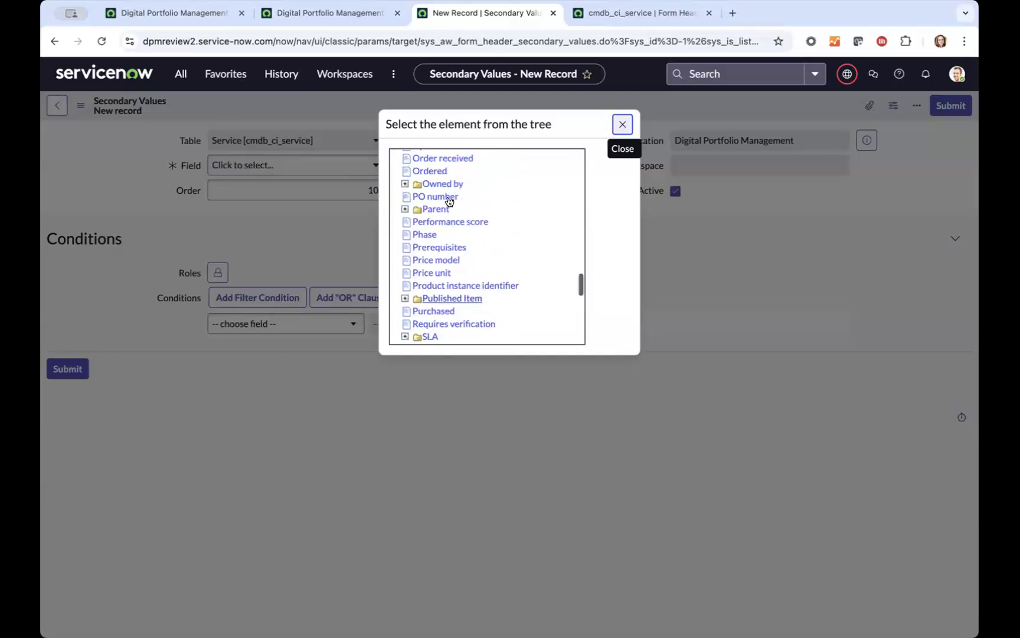
scroll(449, 201, up, 5)
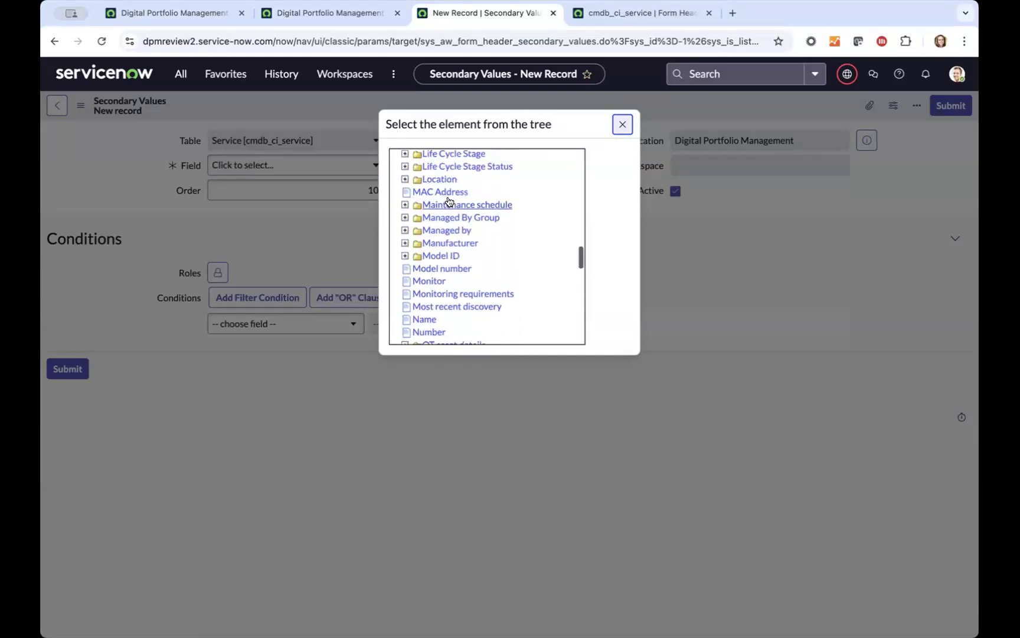
scroll(449, 201, up, 1)
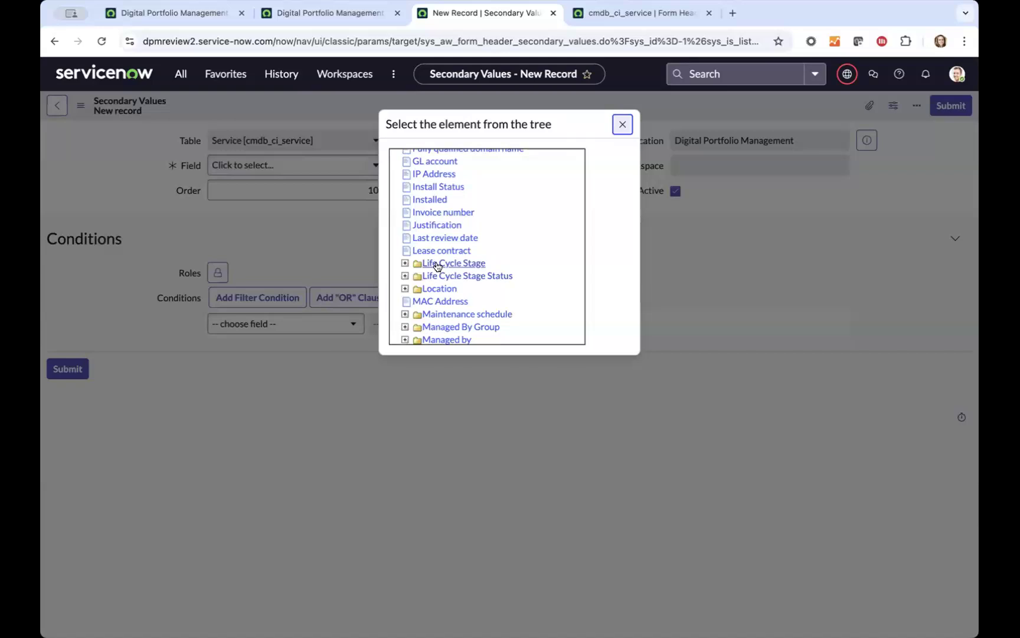
click(444, 262)
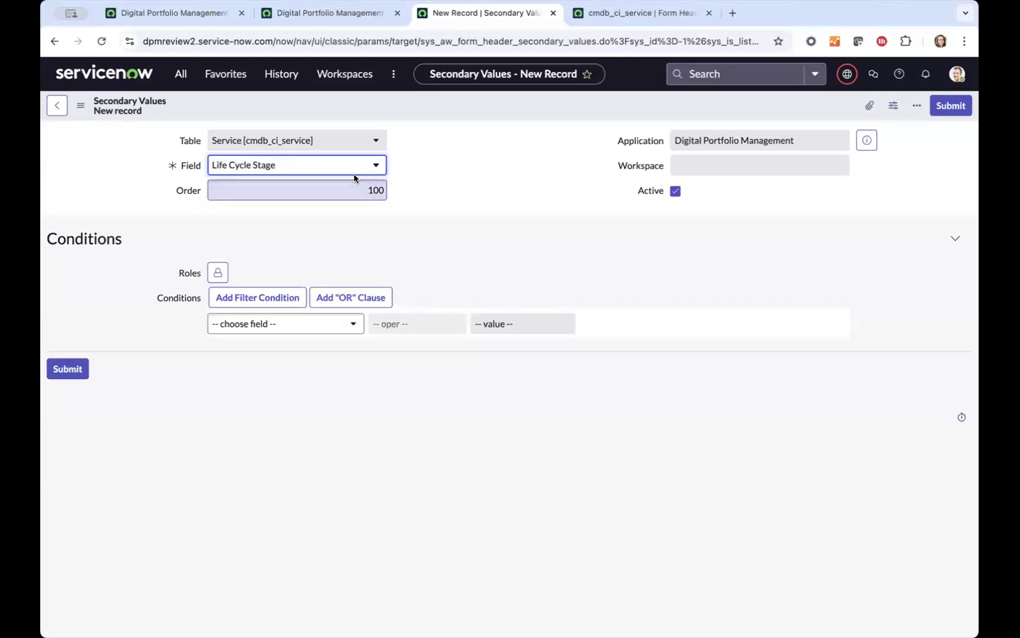
key(Tab)
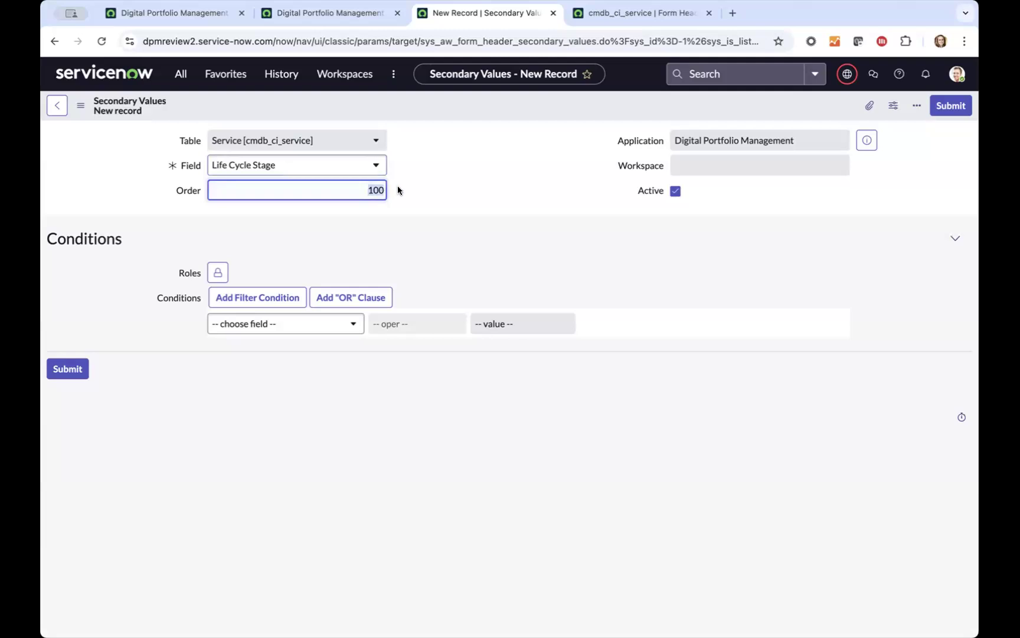
text(3)
click(464, 163)
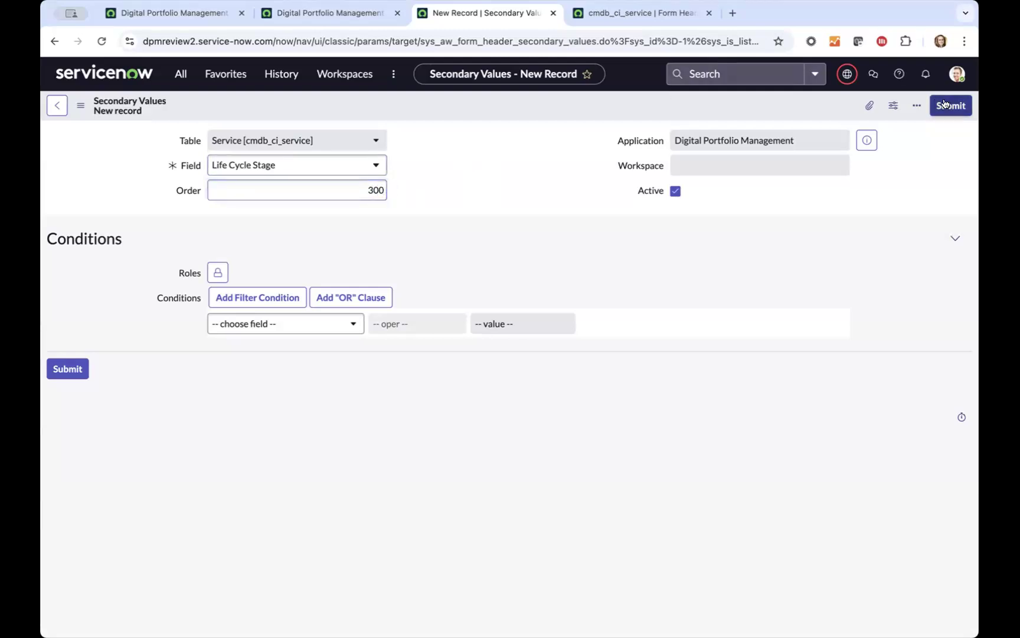
click(950, 106)
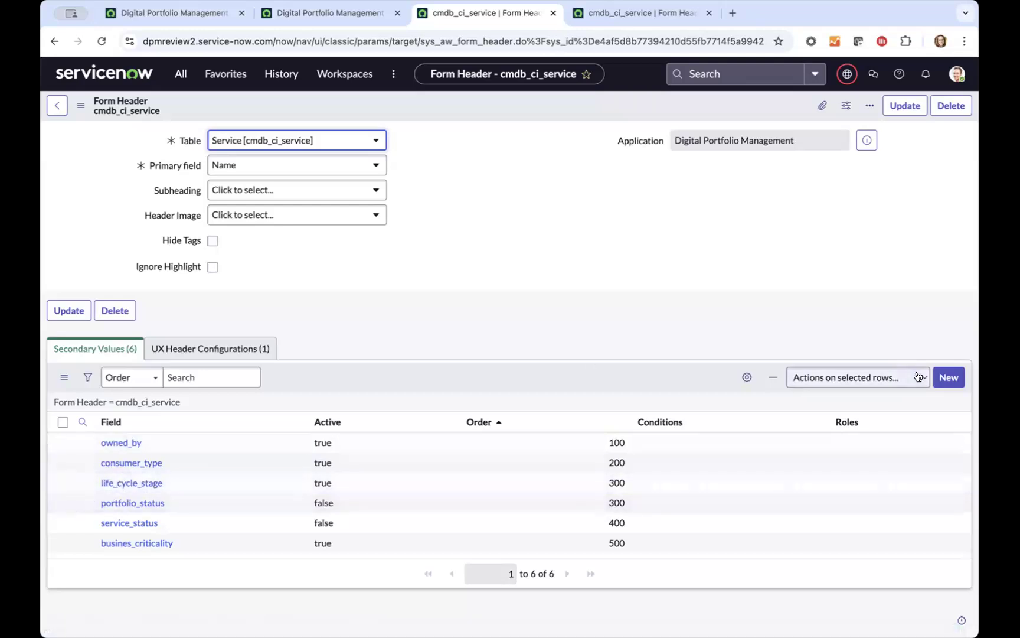
Submit a new secondary value with field Life Cycle Stage Status and order 400.
click(945, 379)
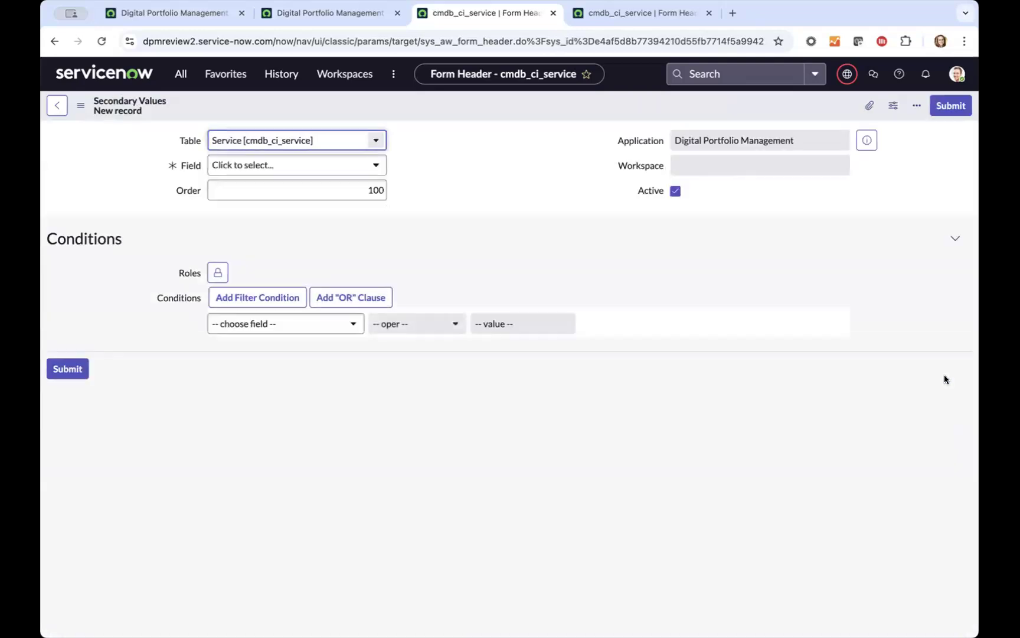
click(357, 168)
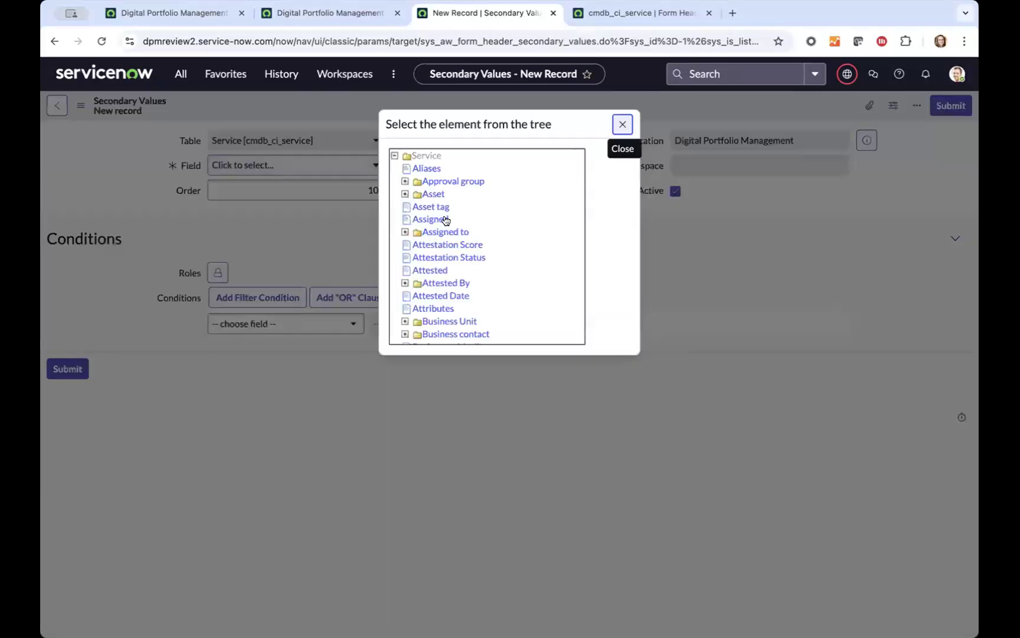
scroll(451, 257, down, 5)
scroll(450, 260, down, 10)
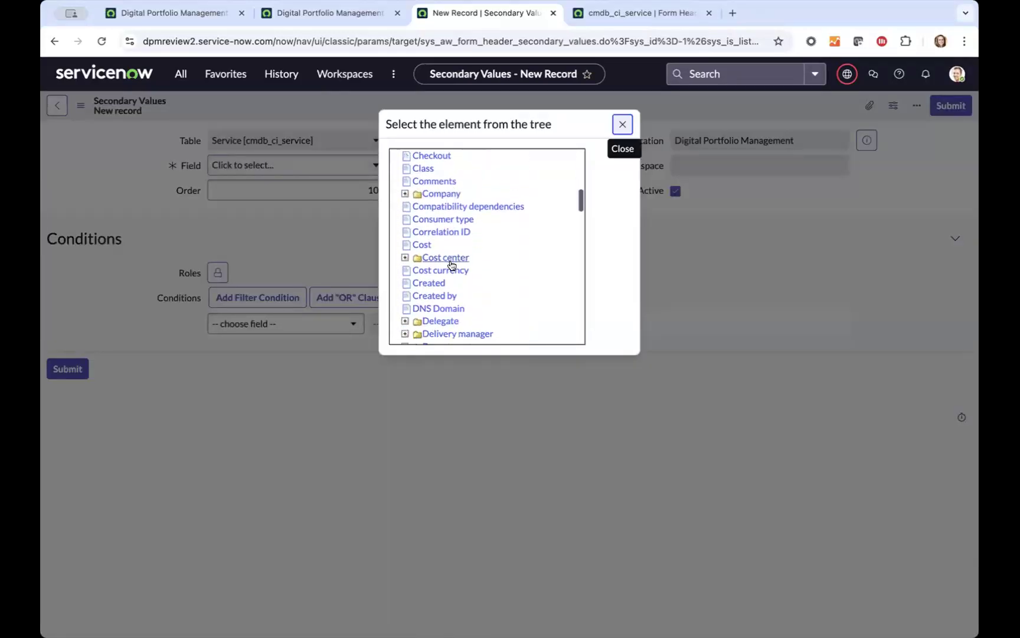
scroll(451, 266, down, 2)
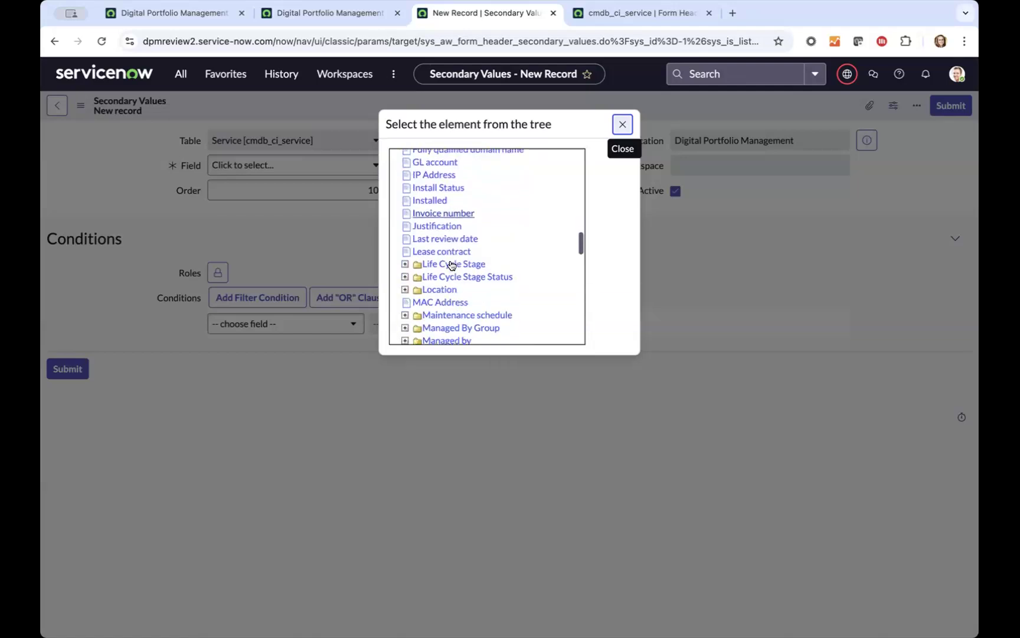
click(452, 276)
drag(210, 196, 356, 197)
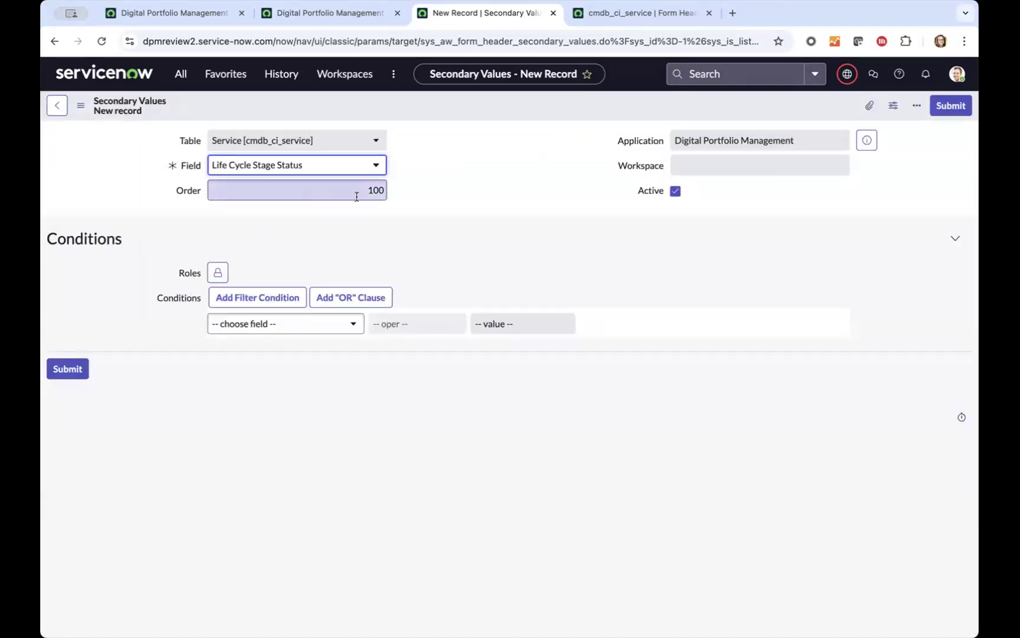
click(370, 188)
key(BackSpace)
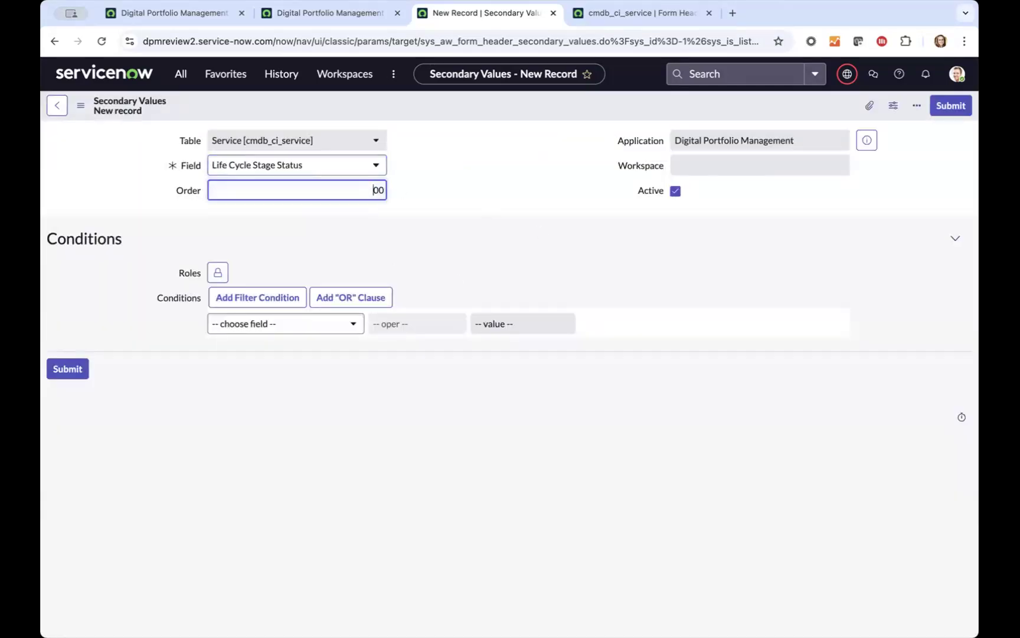
text(4)
click(962, 108)
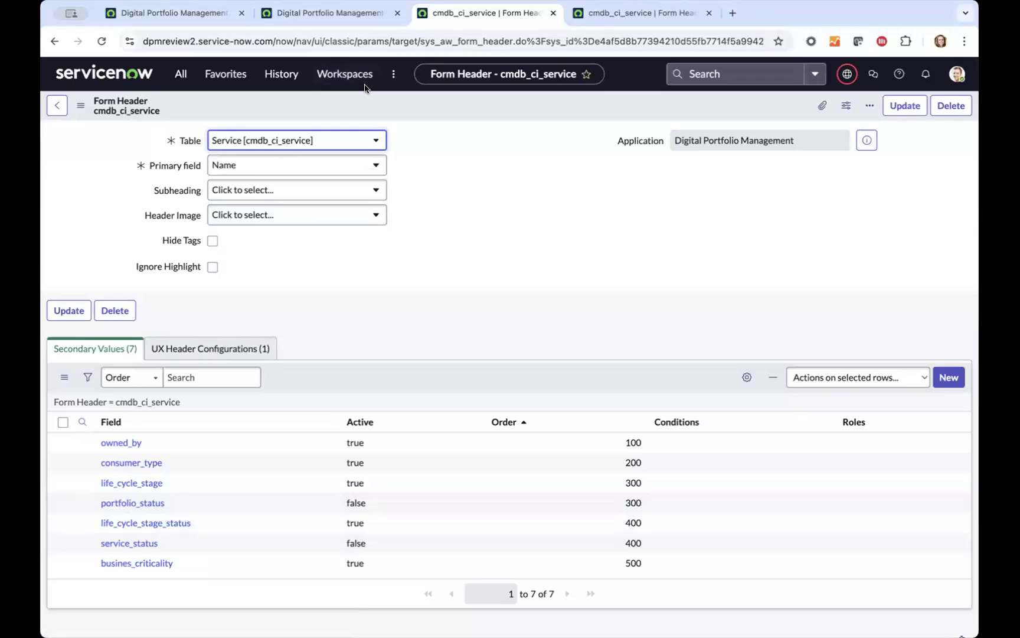
Switch to the New PC Installations service page to check its Life Cycle Stage header fields.
click(200, 18)
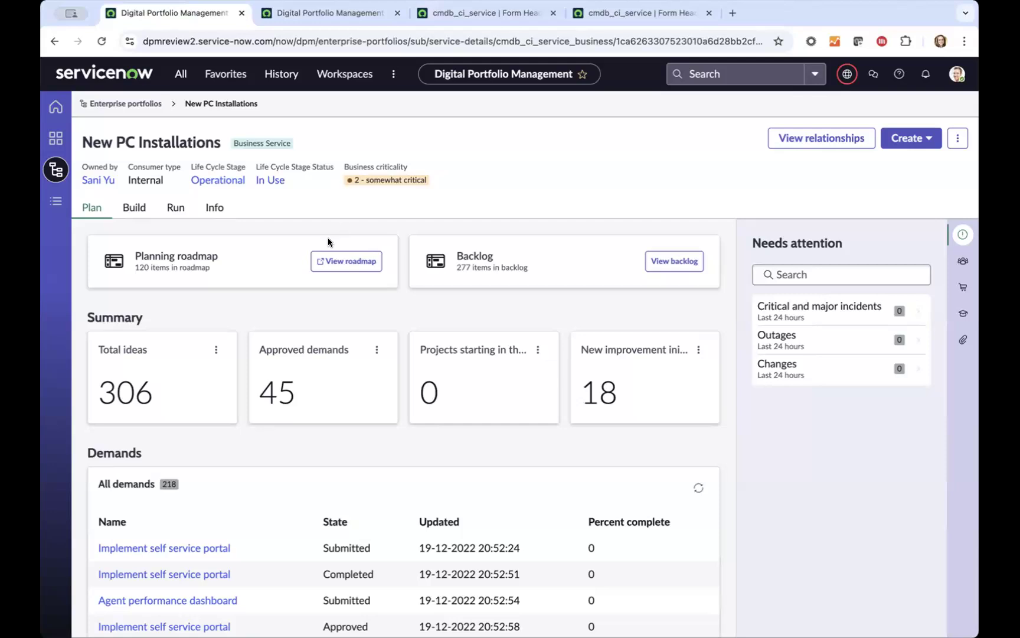
In the DPM admin Plan tab settings for services, turn the Plan tab off.
click(311, 15)
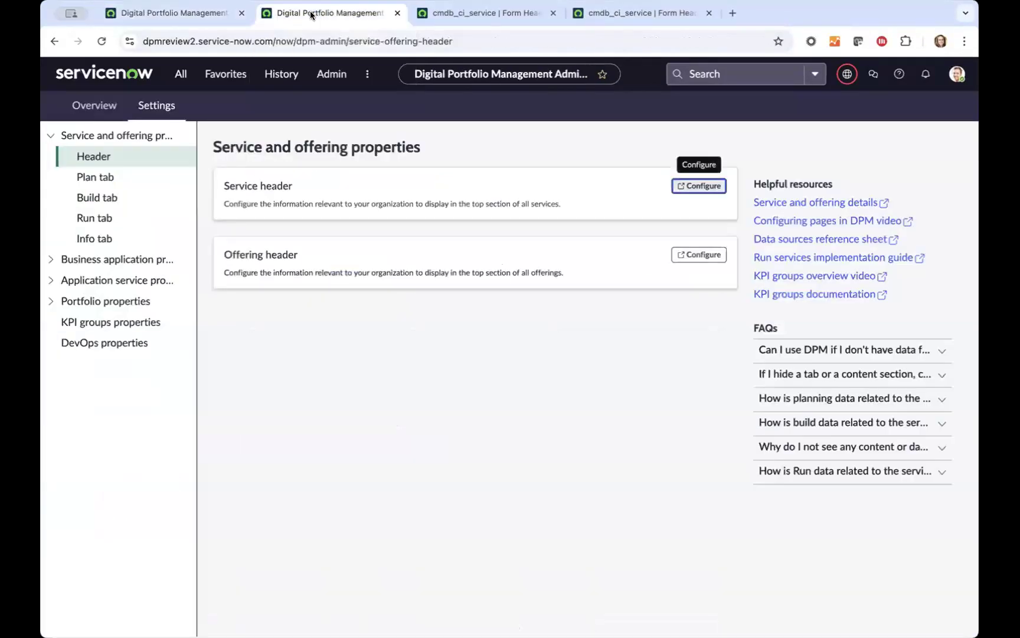
click(101, 177)
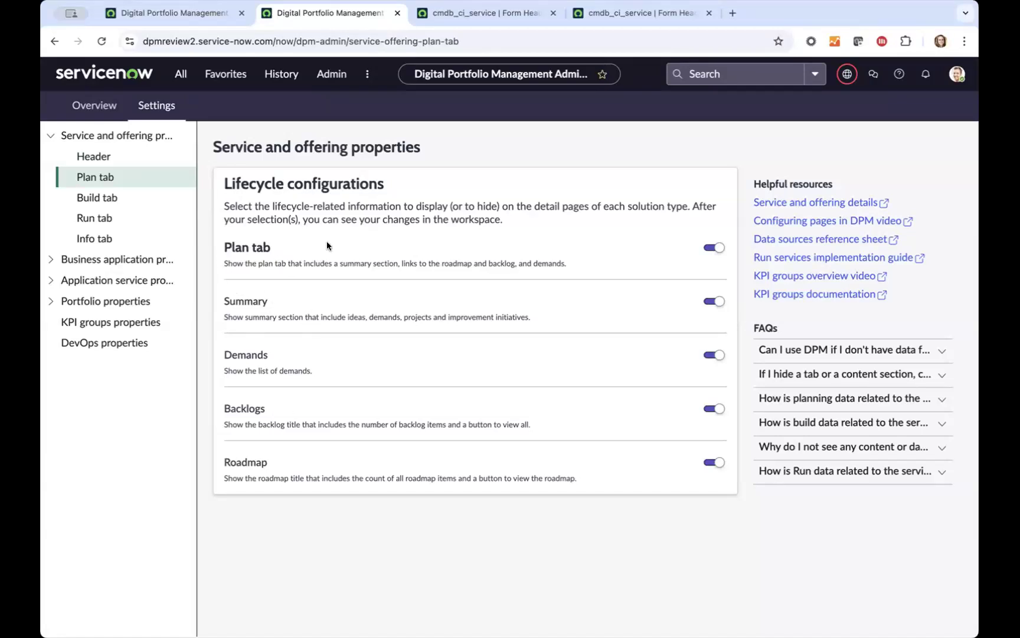
click(709, 247)
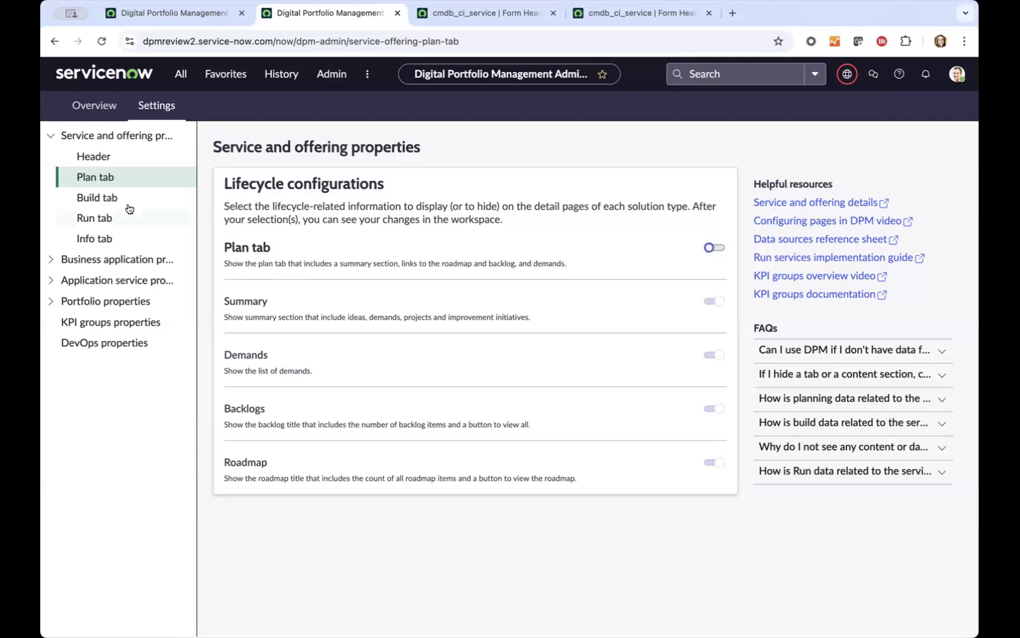
Open the service Build tab settings holding the Continual Improvement Management (CIM) toggle.
click(112, 199)
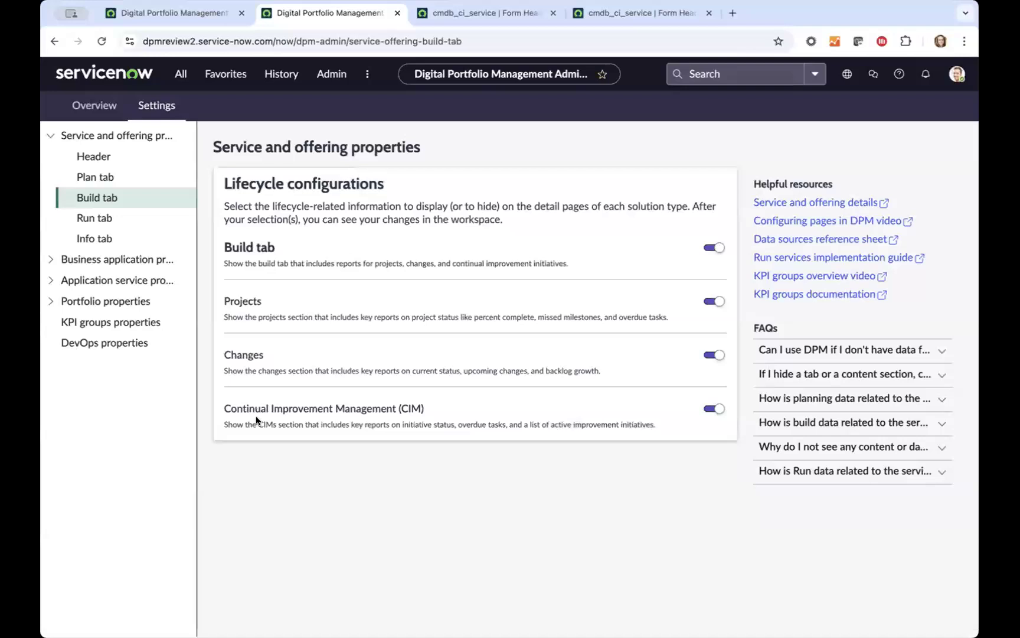
key(Tab)
Scroll the New PC Installations Build tab to confirm the Plan tab and CIM section are gone.
click(164, 15)
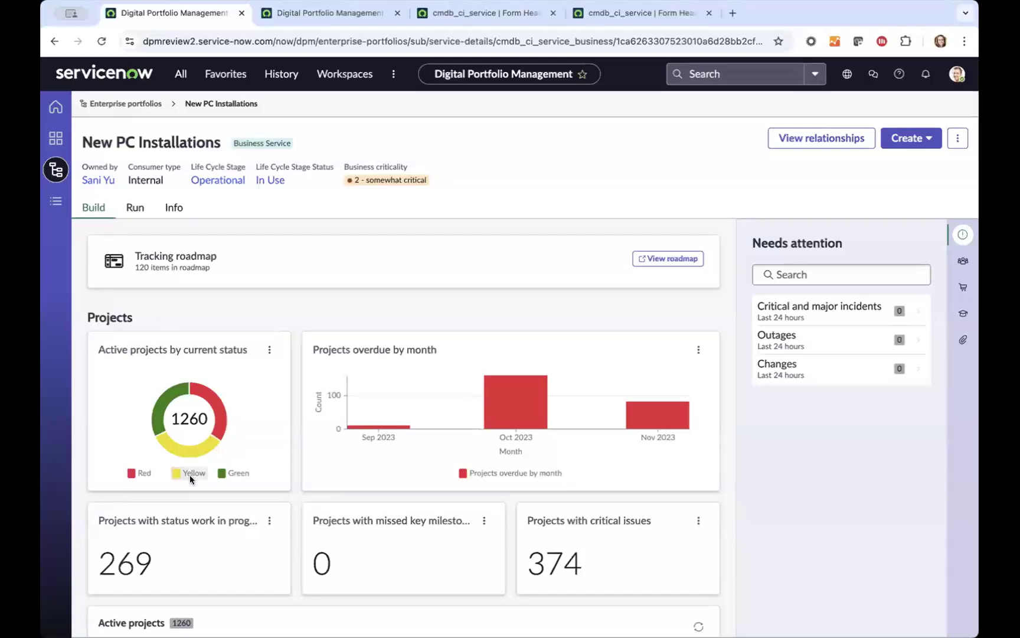
scroll(191, 479, down, 3)
scroll(709, 499, down, 5)
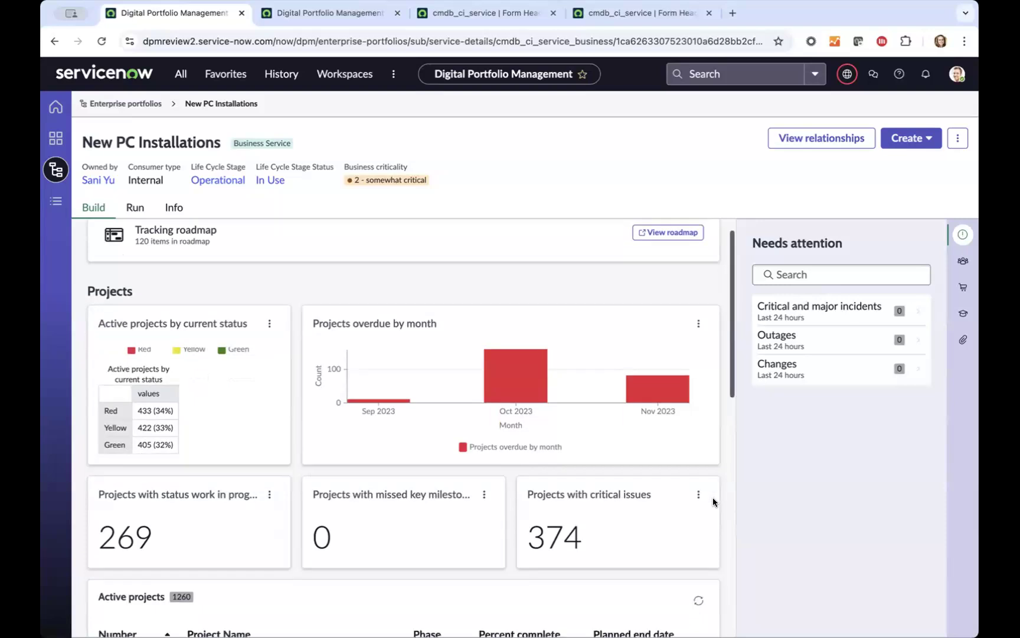
scroll(713, 502, down, 6)
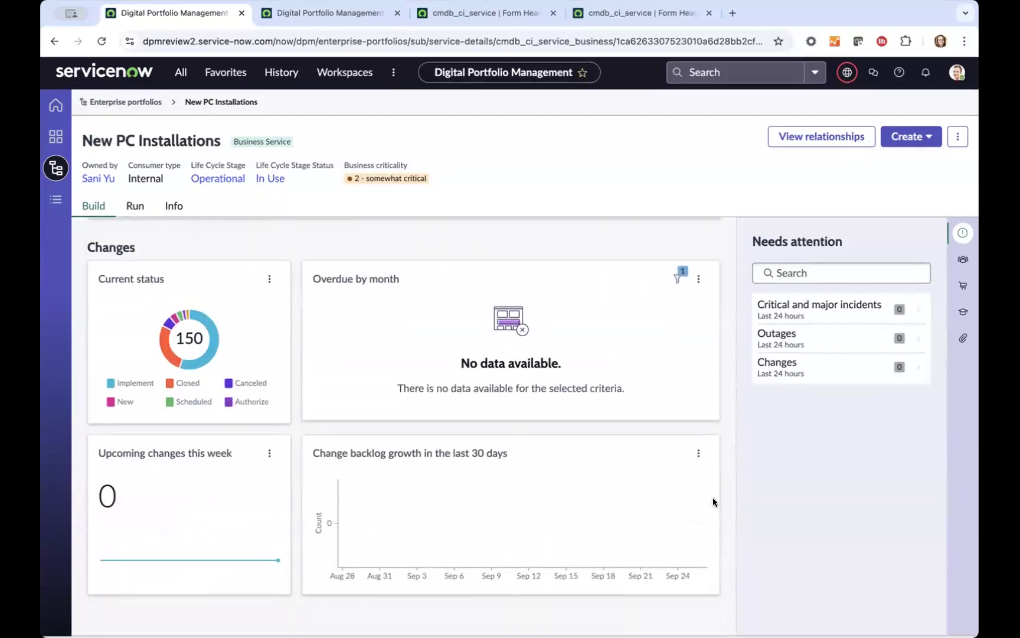
scroll(341, 534, up, 7)
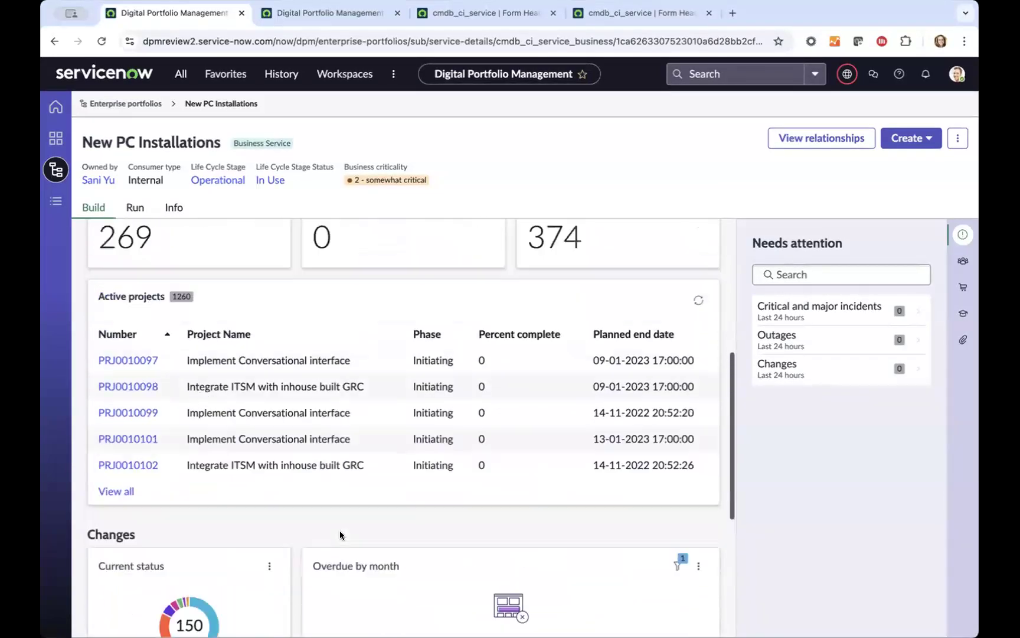
scroll(287, 425, down, 7)
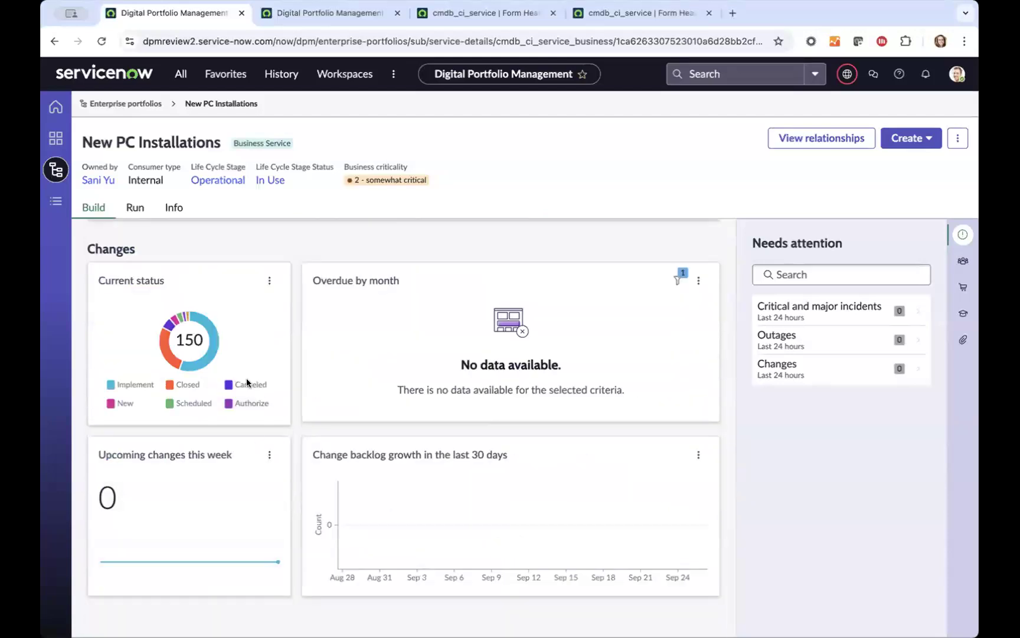
Revisit the Build tab settings, then recheck the New PC Installations service page.
click(373, 8)
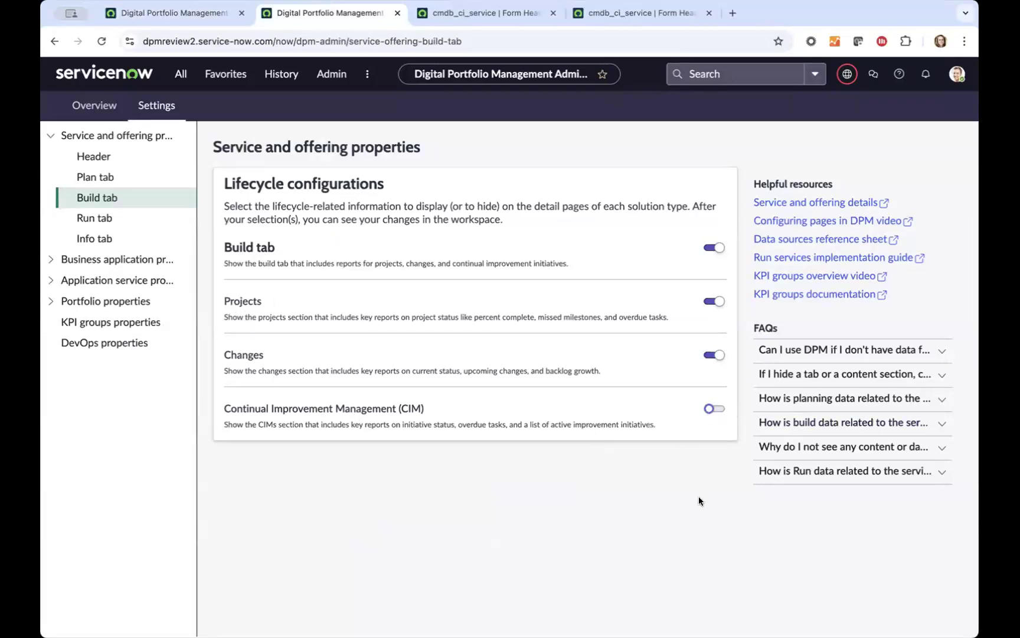
click(196, 15)
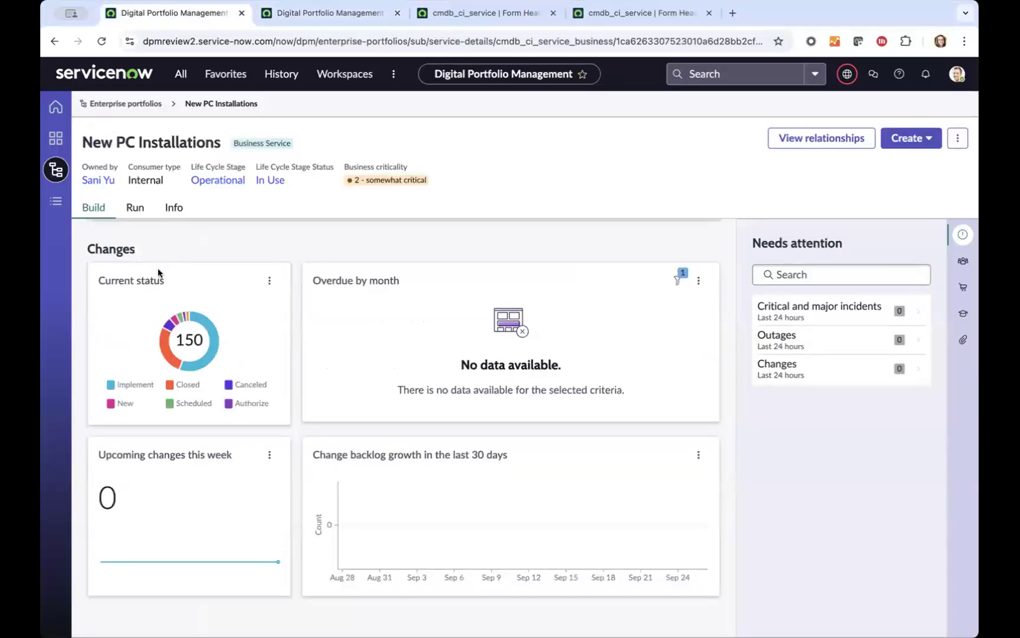
scroll(267, 239, up, 1)
scroll(266, 239, up, 10)
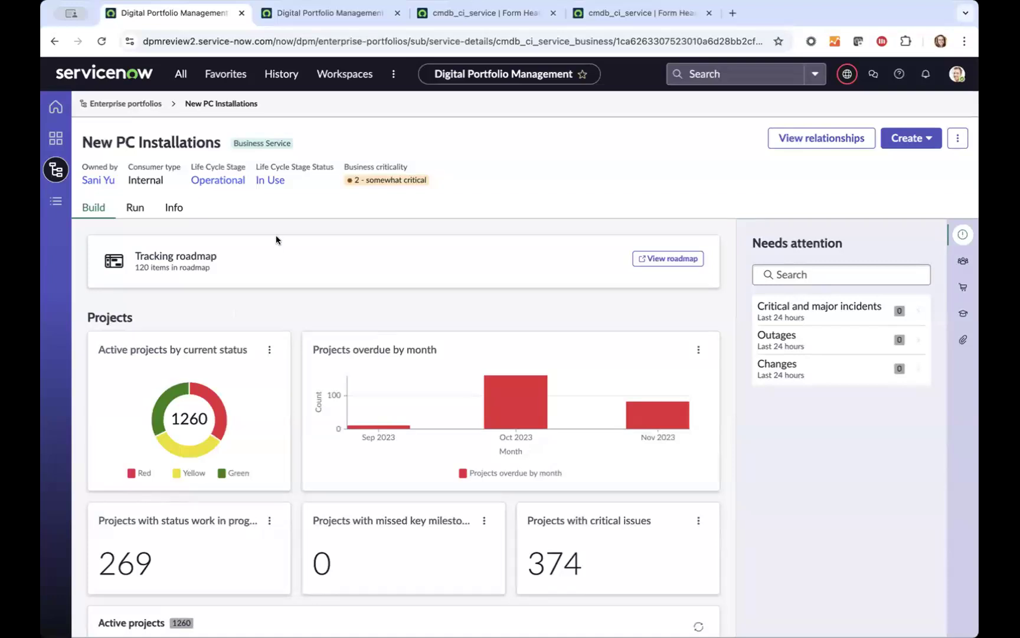
Open the service Info tab settings and expand the Business application, Application service and Portfolio property groups.
click(347, 12)
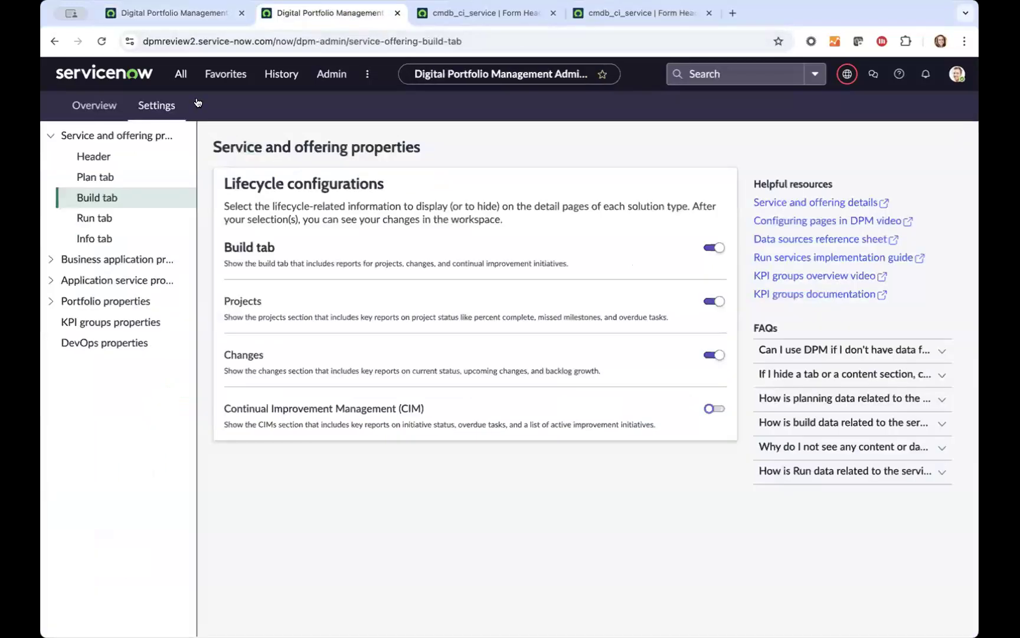
click(94, 238)
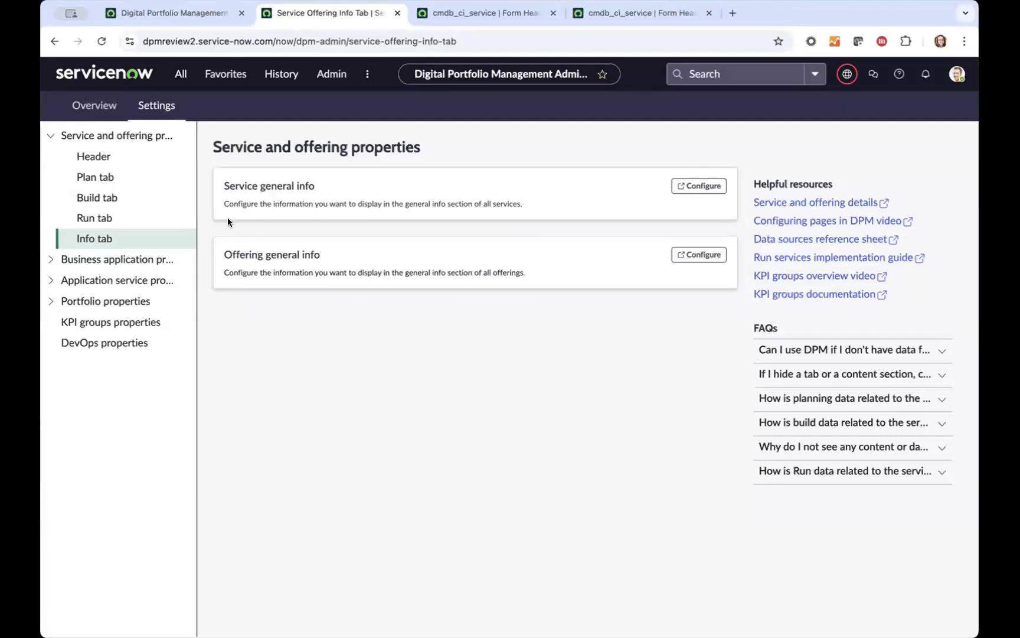
click(50, 259)
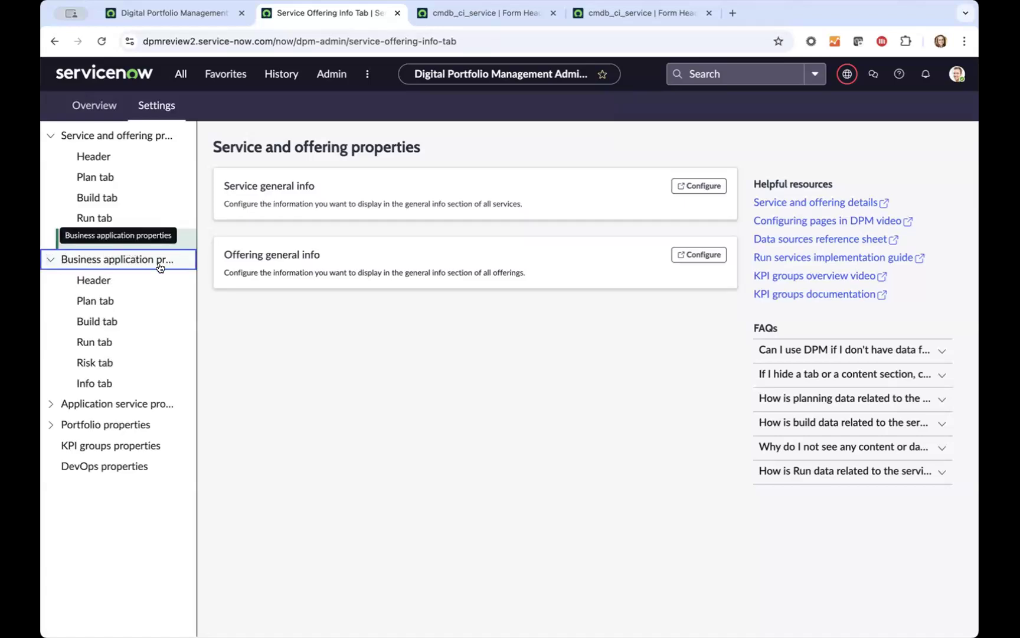
click(65, 404)
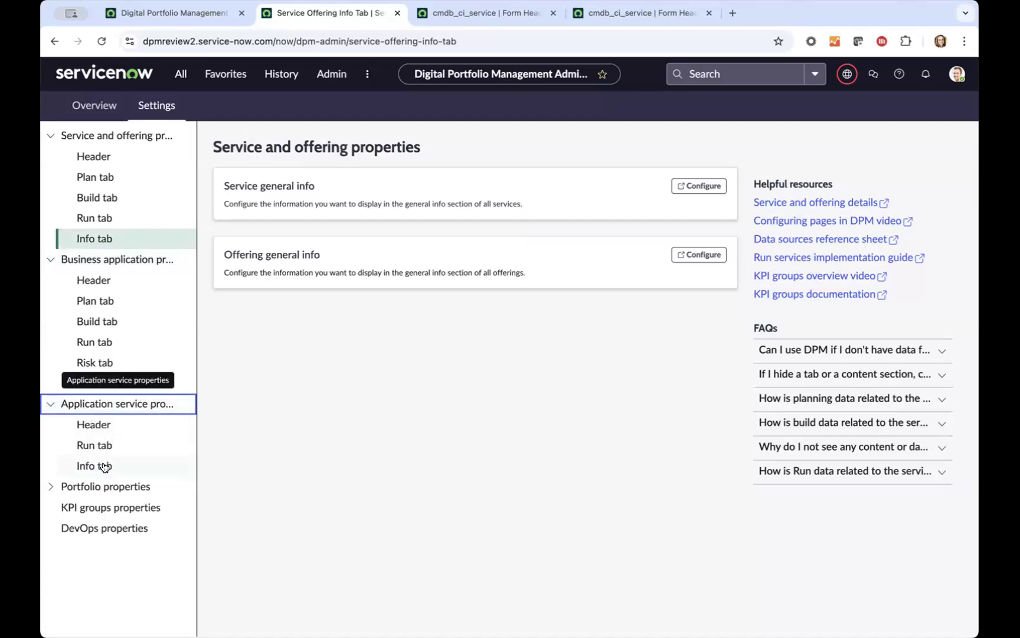
click(53, 487)
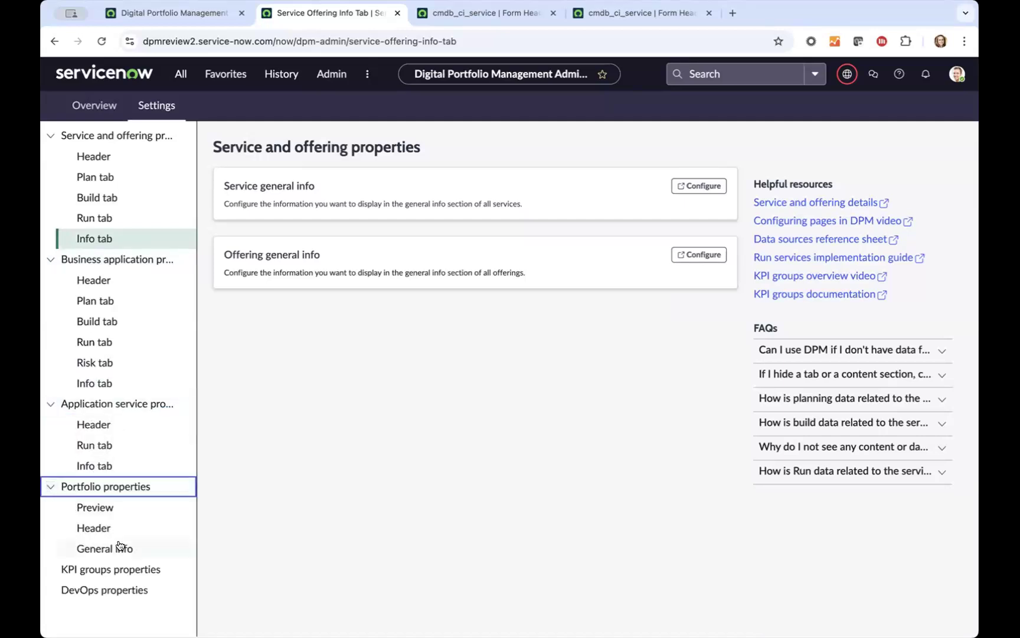
click(154, 13)
From Enterprise portfolios, select the Enterprise technology portfolio and view its details.
click(125, 103)
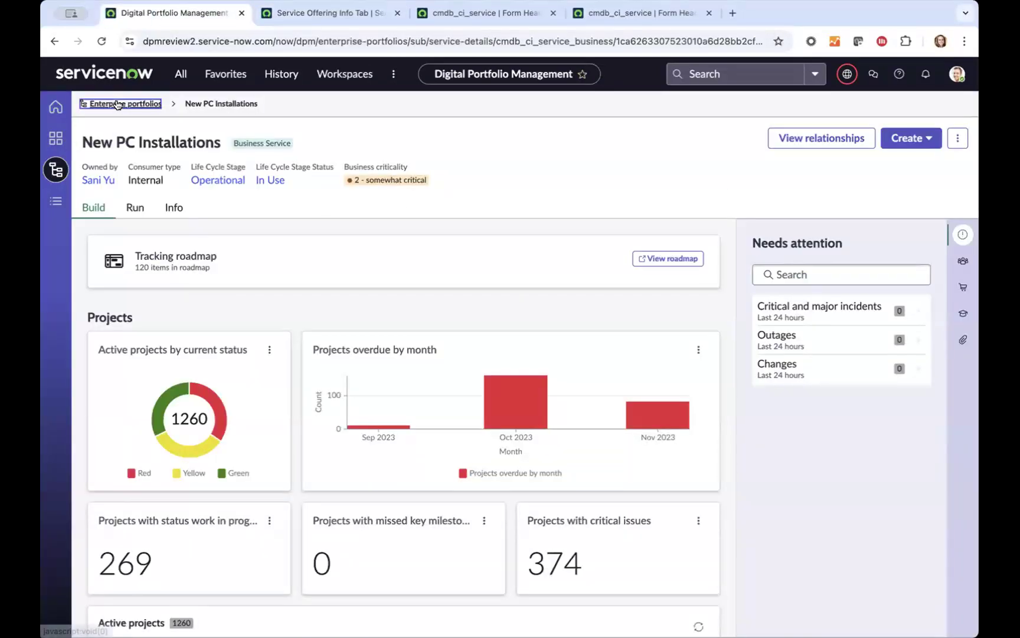
click(146, 190)
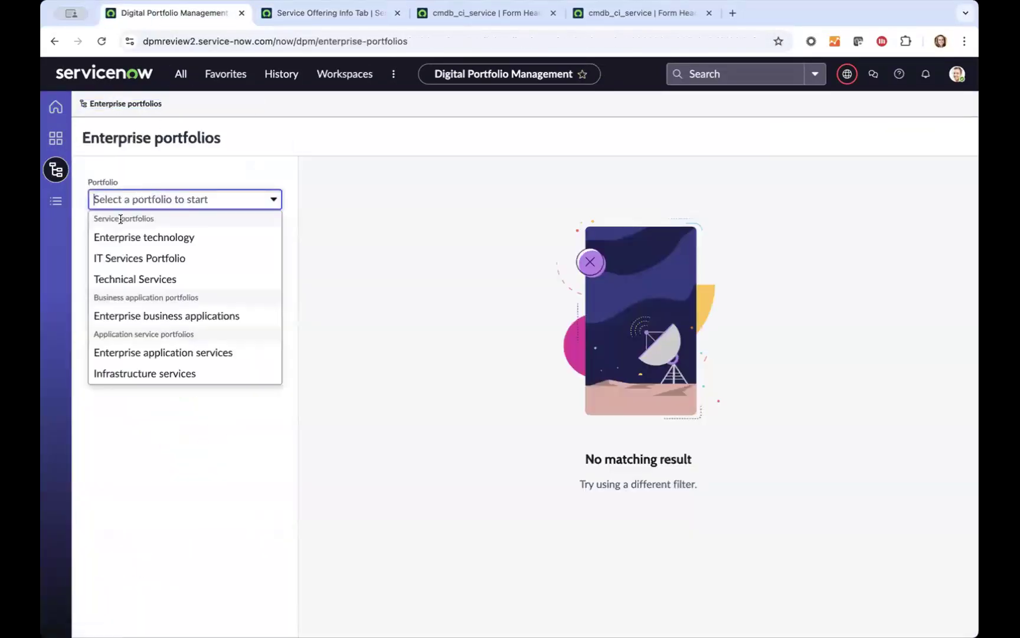
click(124, 237)
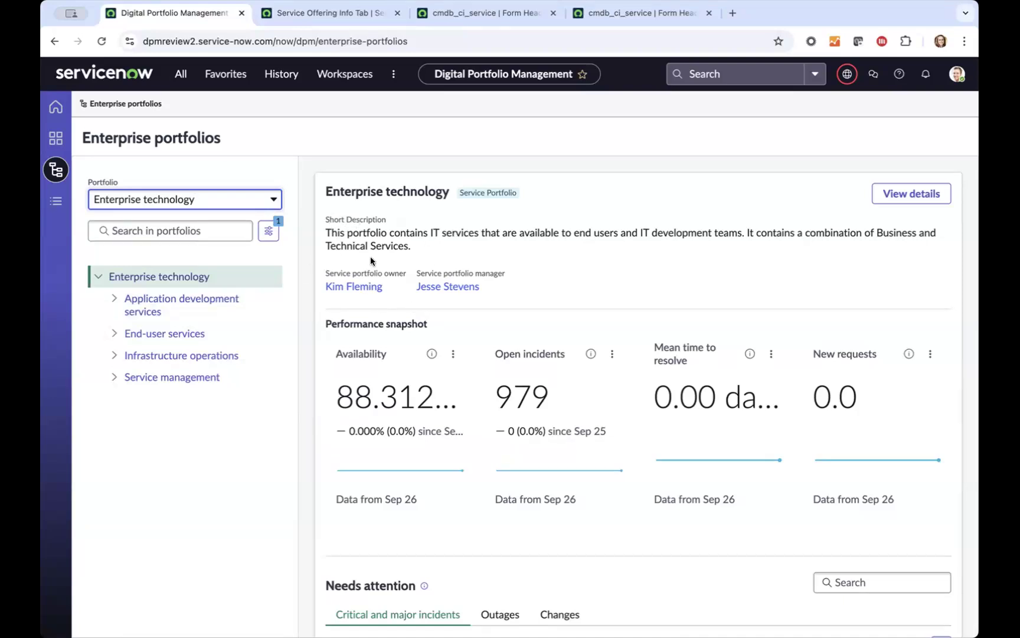
click(908, 190)
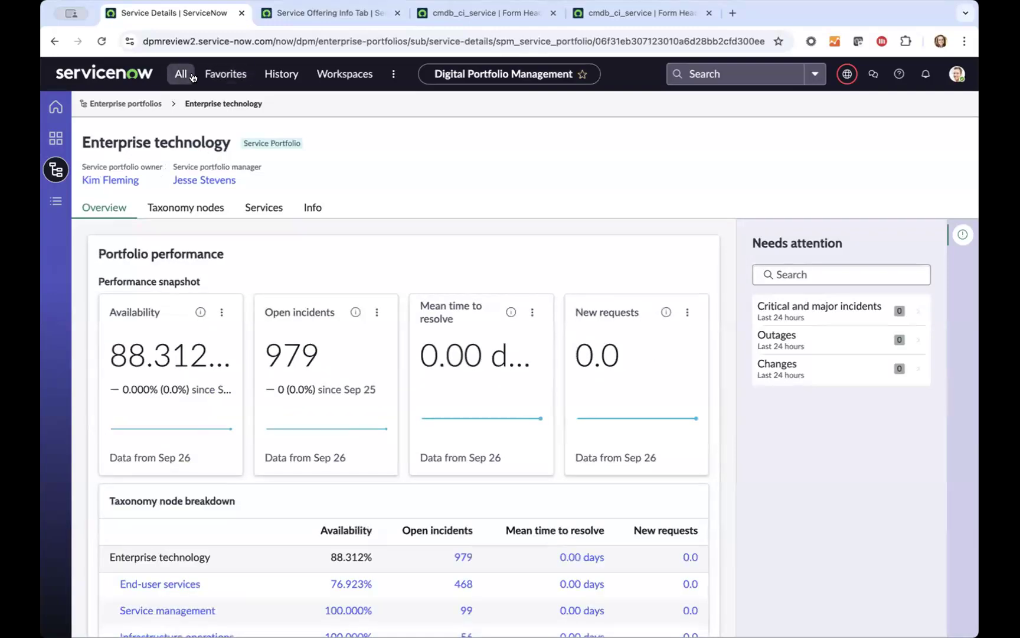
click(289, 14)
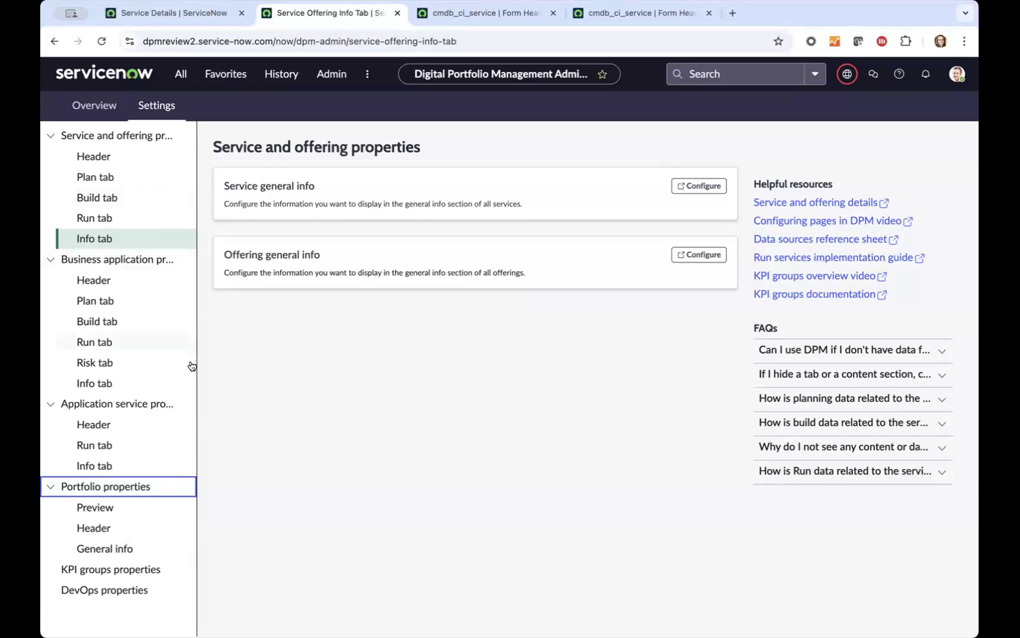
Look over the Portfolio properties Preview settings, then return to the Enterprise technology service portfolio overview.
click(93, 511)
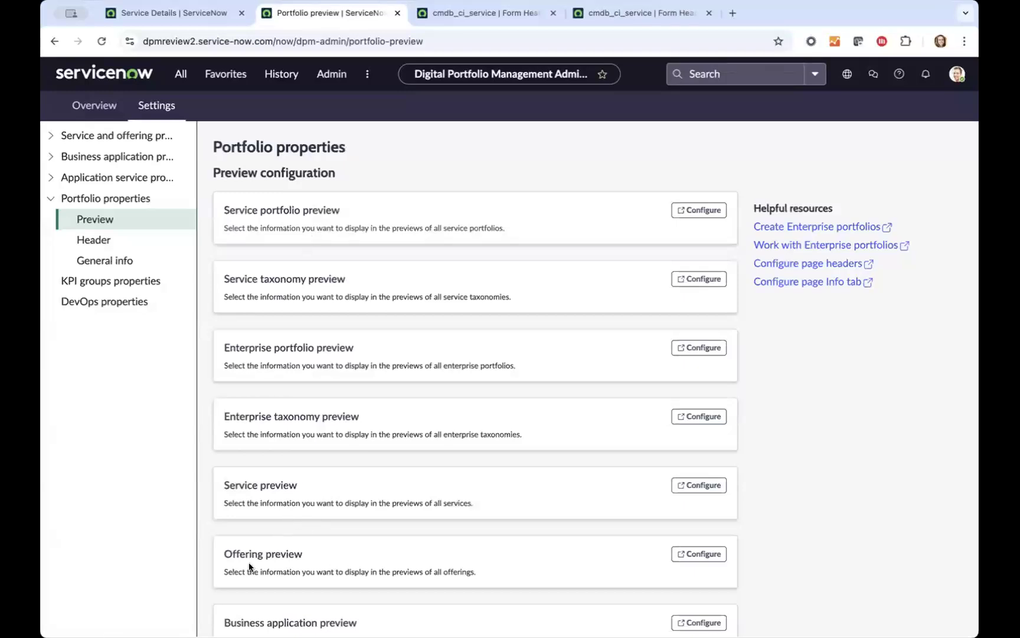
scroll(249, 567, down, 2)
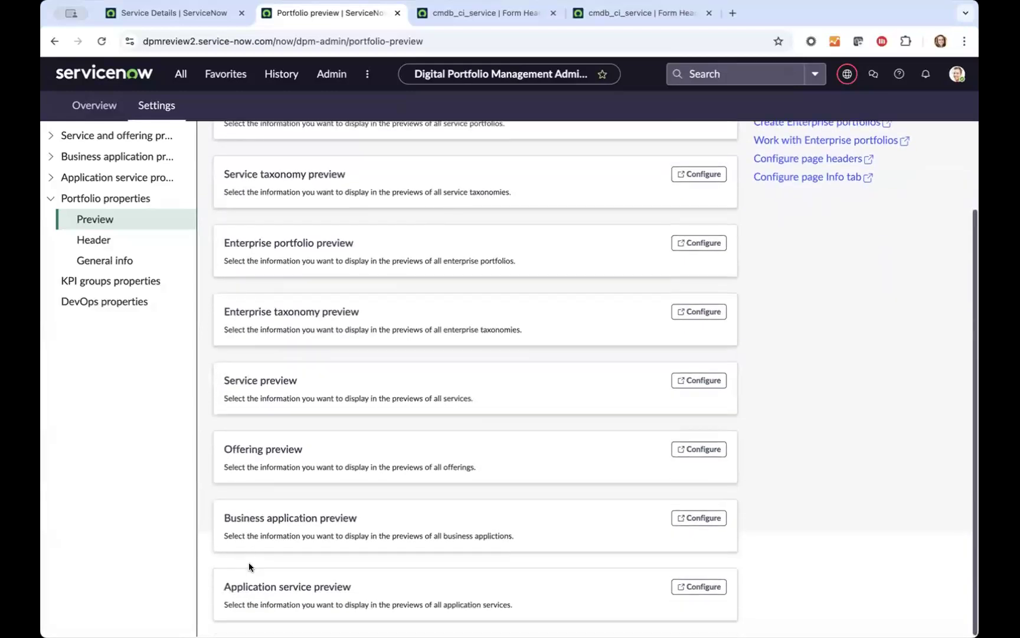
scroll(249, 567, up, 2)
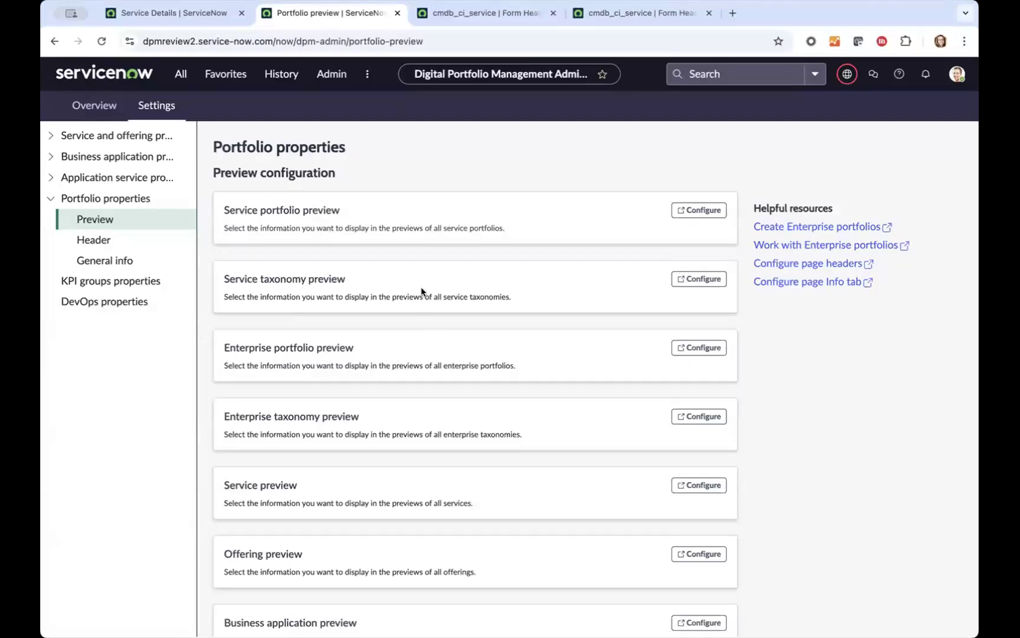
click(181, 18)
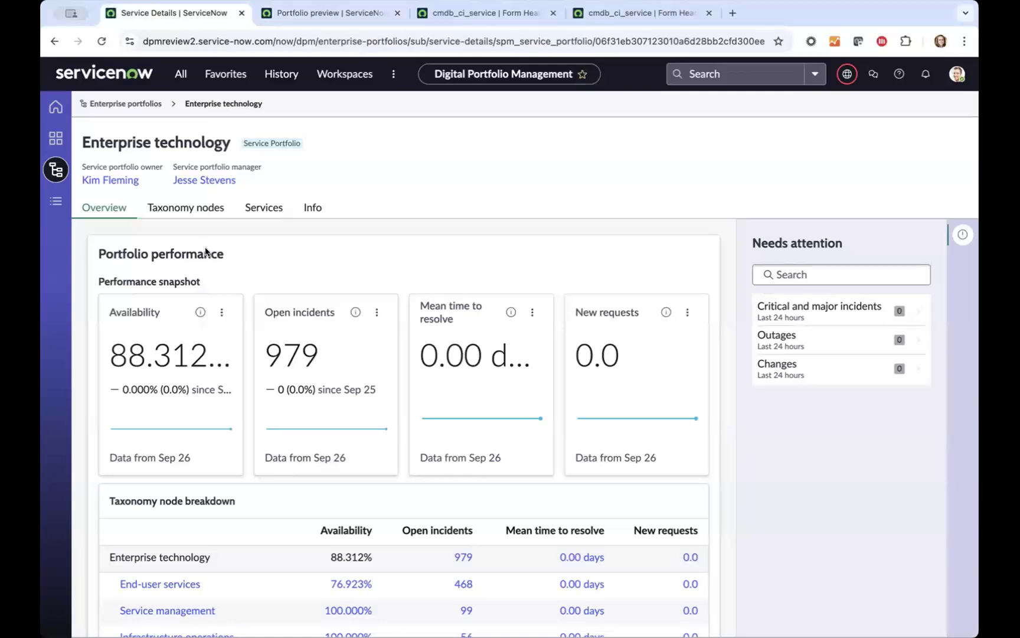